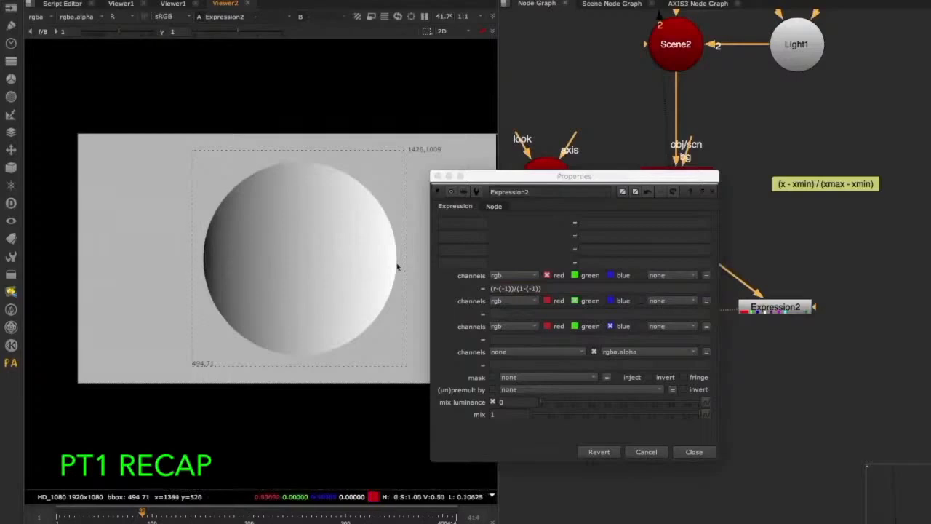
Inspect the red and green channels of Expression2's output separately in the viewer and return to the full colour view.
key("a")
key("r")
key("r")
key("g")
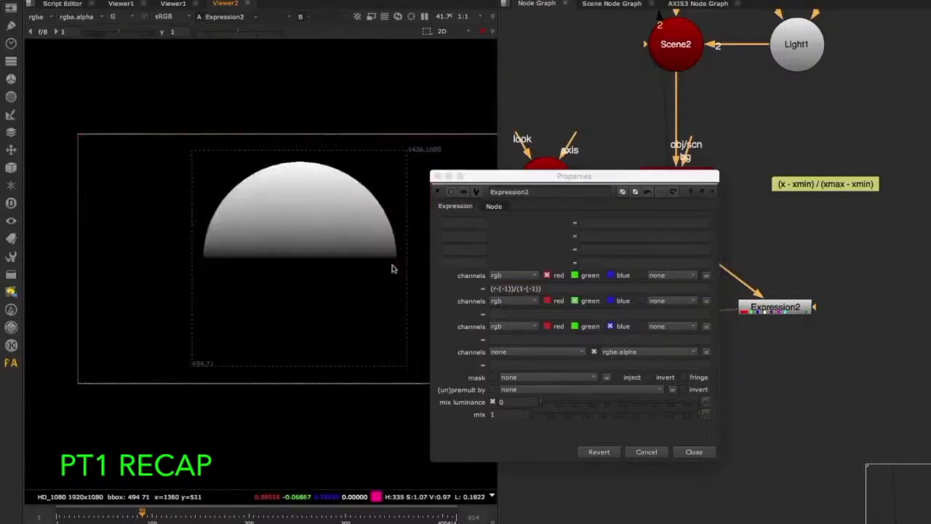
key("g")
Reuse Expression2's red expression for the green channel, changing it to (g-(-1))/(1-(-1)), and check the result in the viewer.
left_click(566, 287)
left_click_drag(566, 287, 472, 286)
key("super+c")
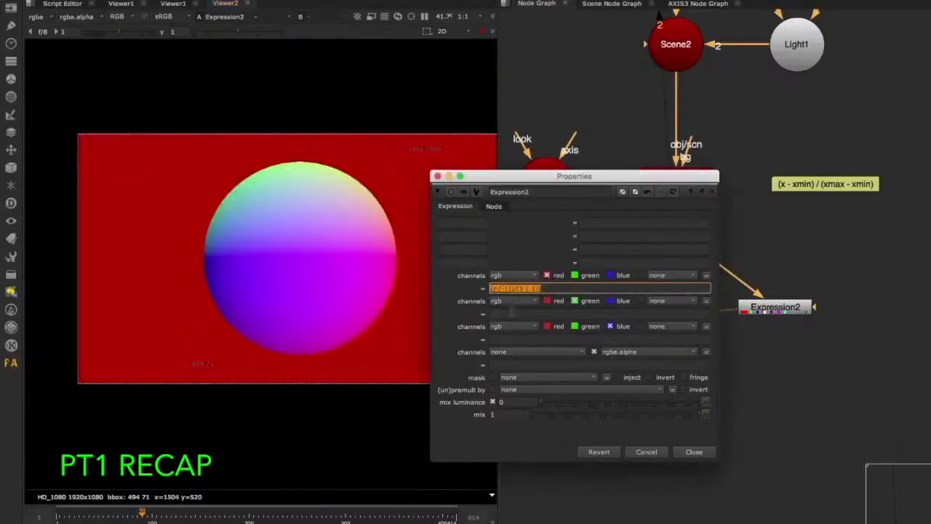
left_click(513, 313)
key("super+v")
left_click(497, 314)
key("BackSpace")
type("g")
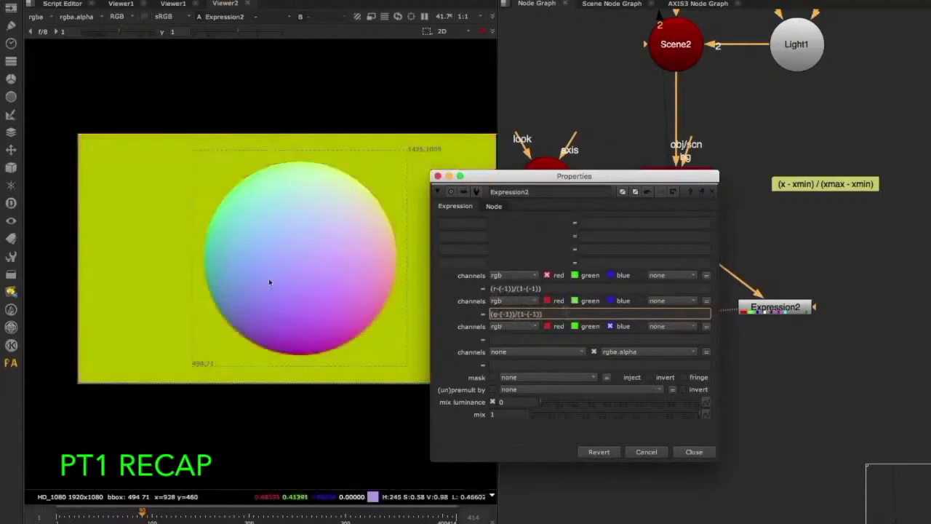
left_click(235, 270)
key("r")
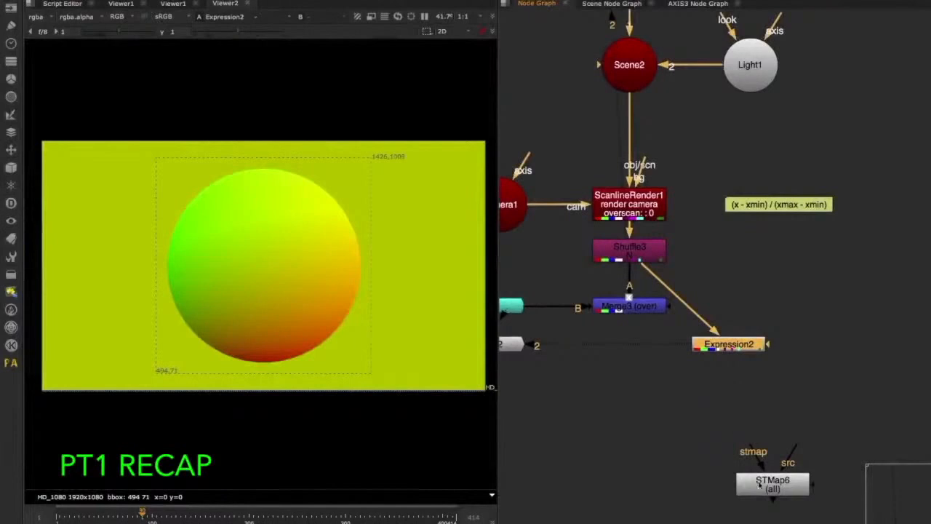
Connect STMap6 with Expression2 as stmap and Reformat1 as src, and set its UV channels to rgb.
left_click_drag(758, 482, 783, 436)
middle_click_drag(680, 349, 661, 386)
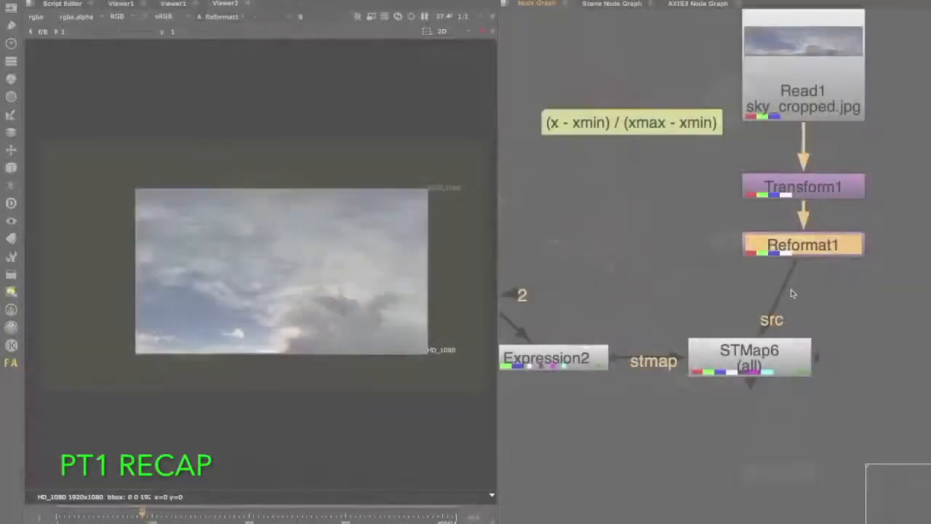
left_click(750, 360)
key("1")
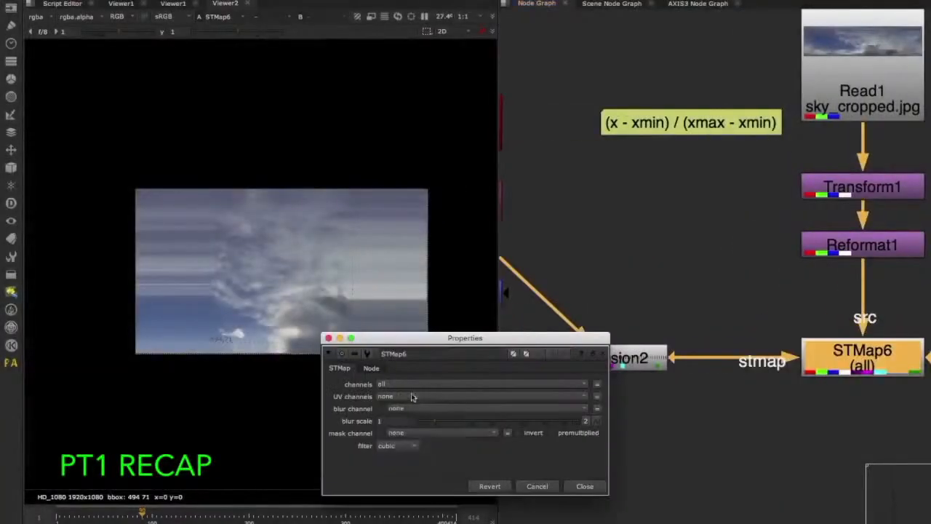
left_click(412, 395)
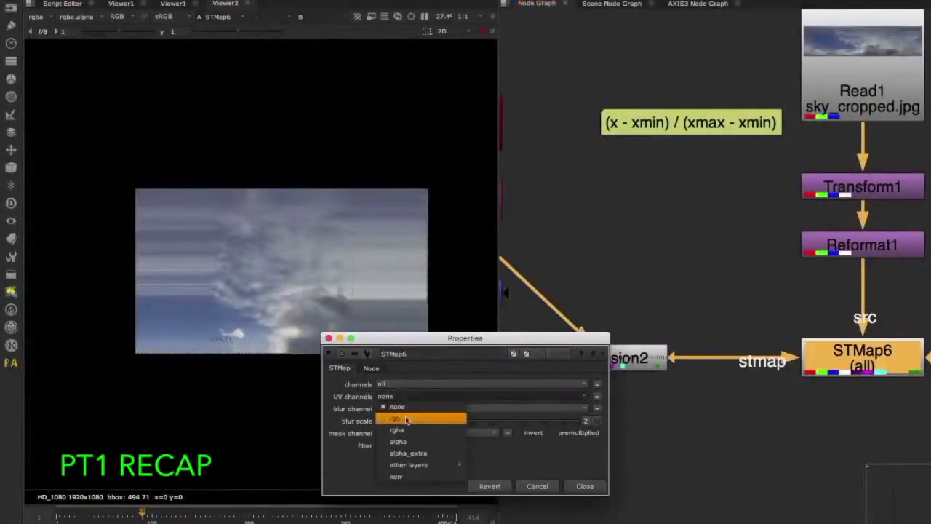
left_click(407, 420)
left_click(584, 485)
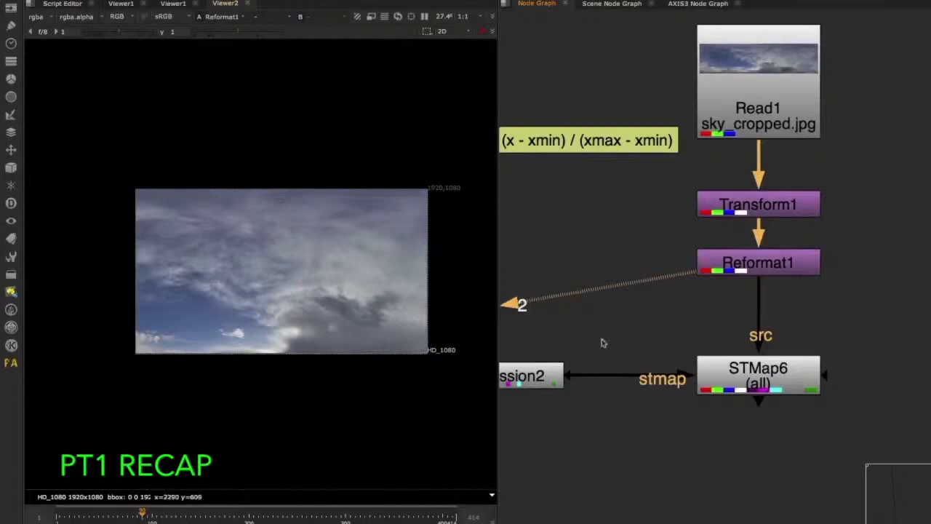
View STMap6's output and enable the two disabled geometry nodes between Sphere1 and FrameHold1.
left_click(757, 372)
key("2")
scroll(782, 308, "down", 5)
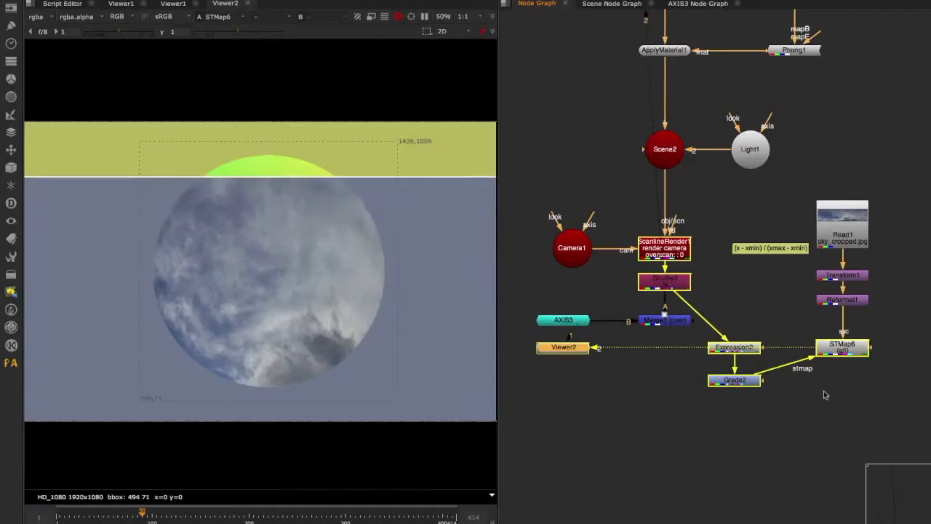
middle_click_drag(748, 264, 762, 400)
middle_click_drag(749, 147, 781, 369)
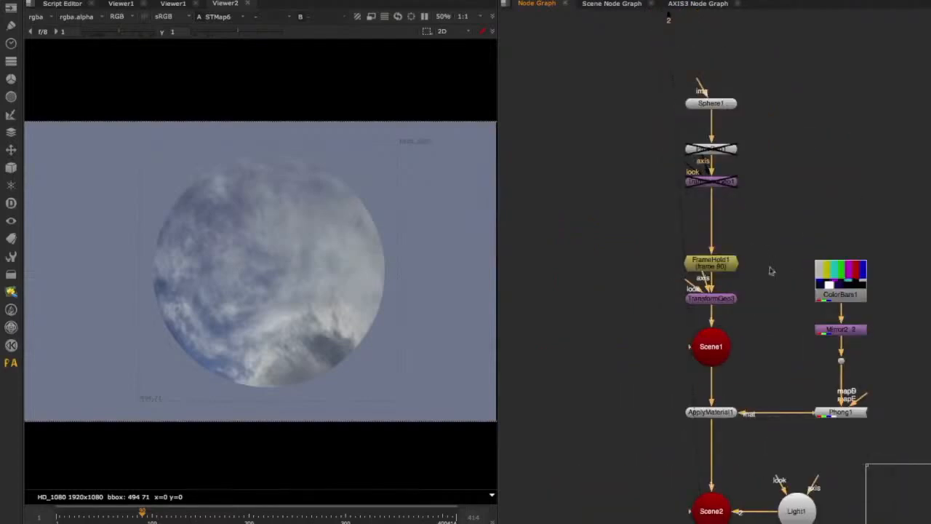
left_click_drag(767, 207, 638, 104)
key("d")
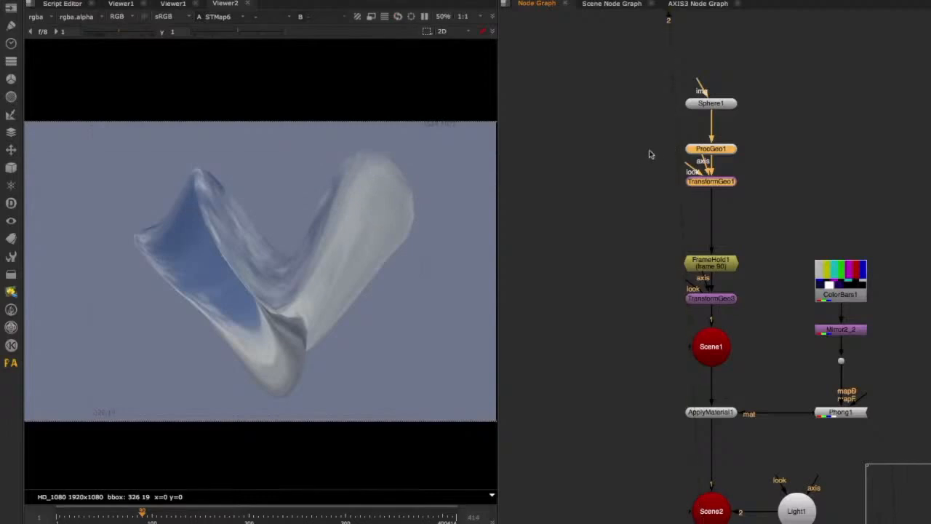
left_click(651, 154)
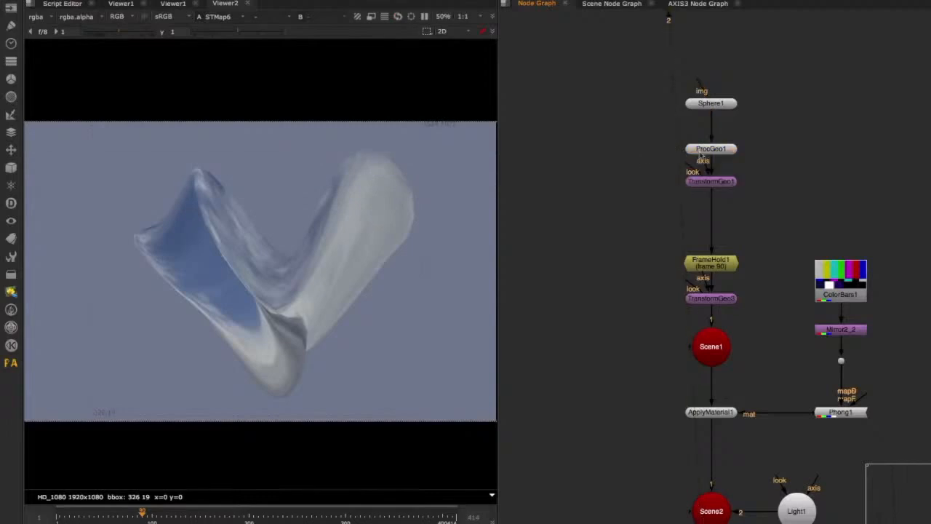
Compare the outputs of Shuffle3, ScanlineRender1 and Expression2 in the viewer and review Expression2's channel expressions.
scroll(702, 155, "down", 10)
left_click(652, 251)
key("1")
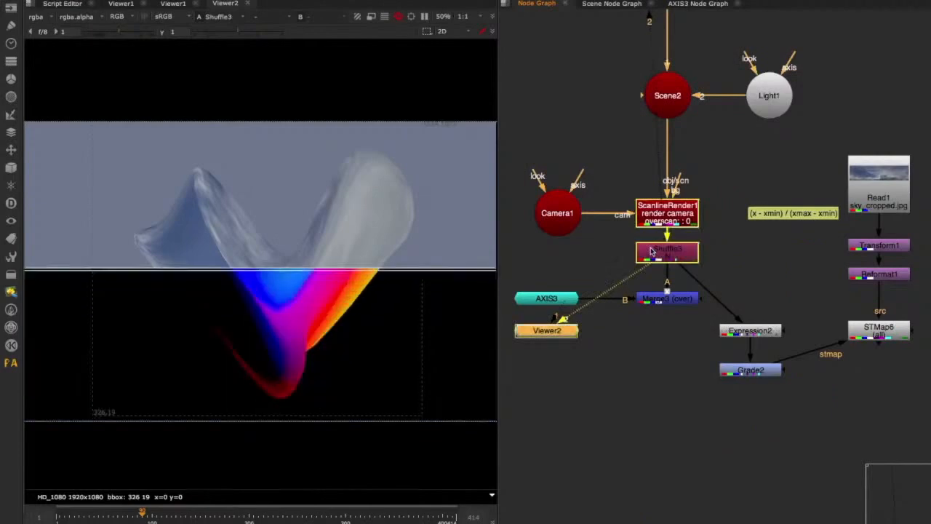
left_click(662, 211)
key("1")
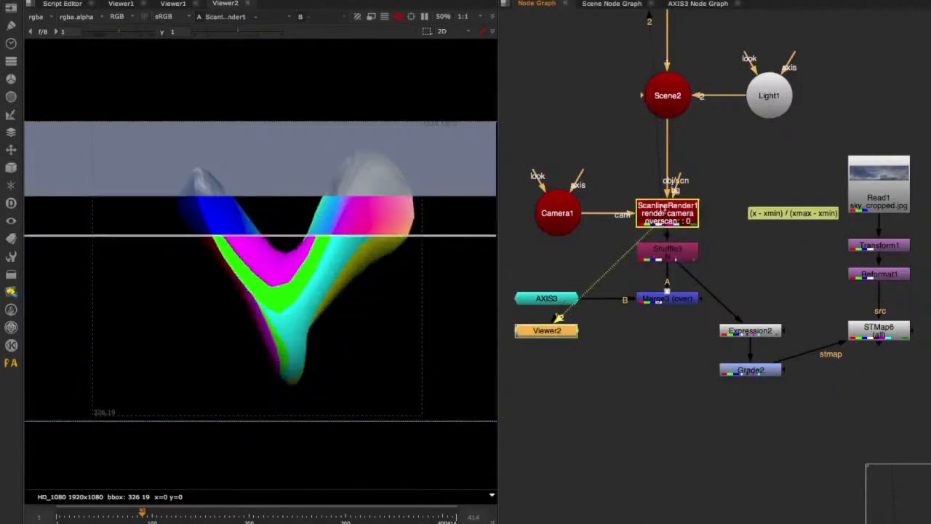
left_click(753, 331)
key("1")
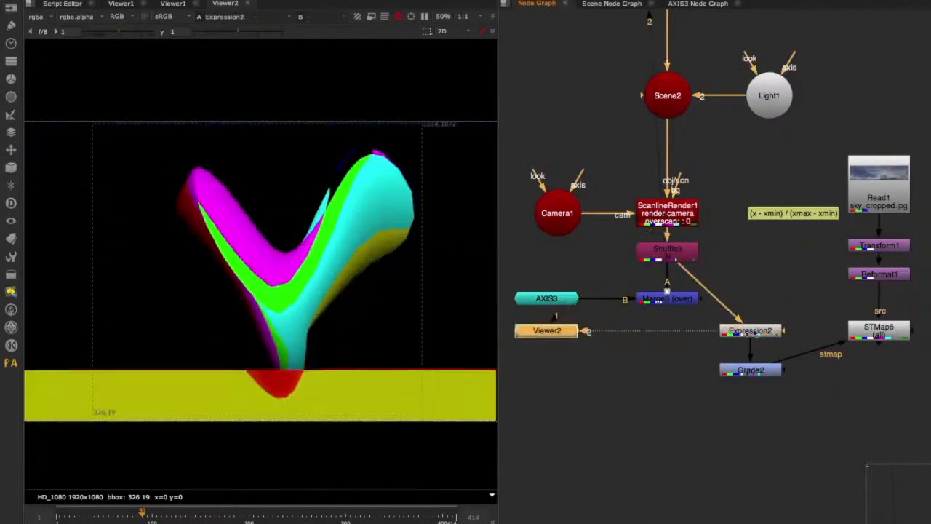
double_click(752, 335)
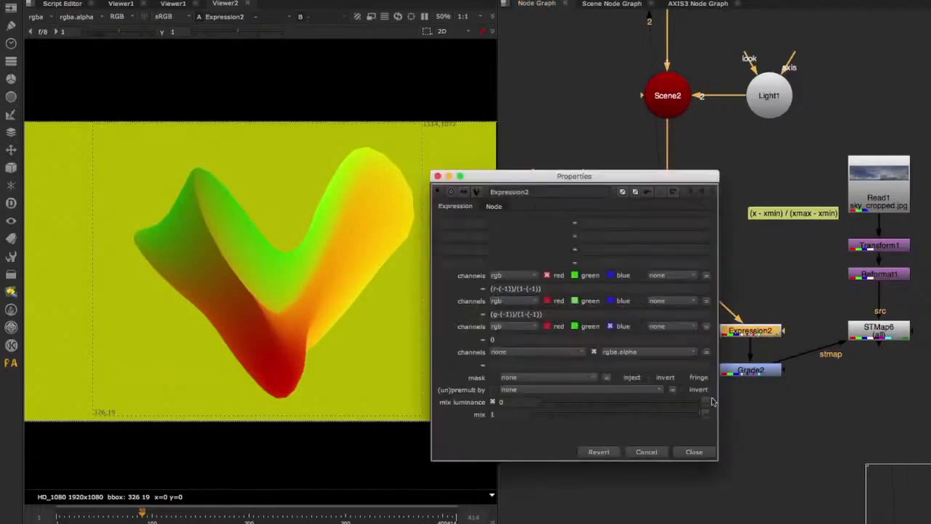
left_click(693, 452)
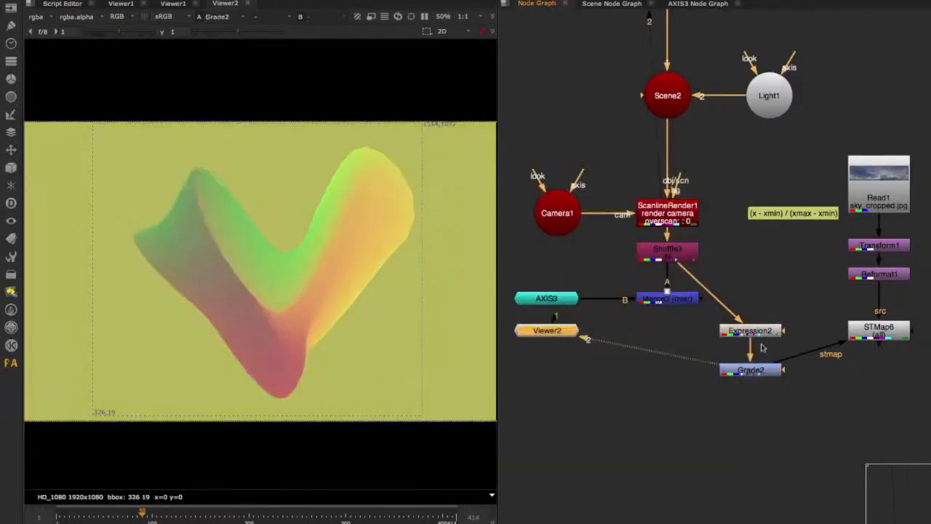
Shift Expression2, Grade2 and STMap6 aside, then duplicate Expression2 and connect the copy to Shuffle3.
middle_click_drag(805, 327, 742, 307)
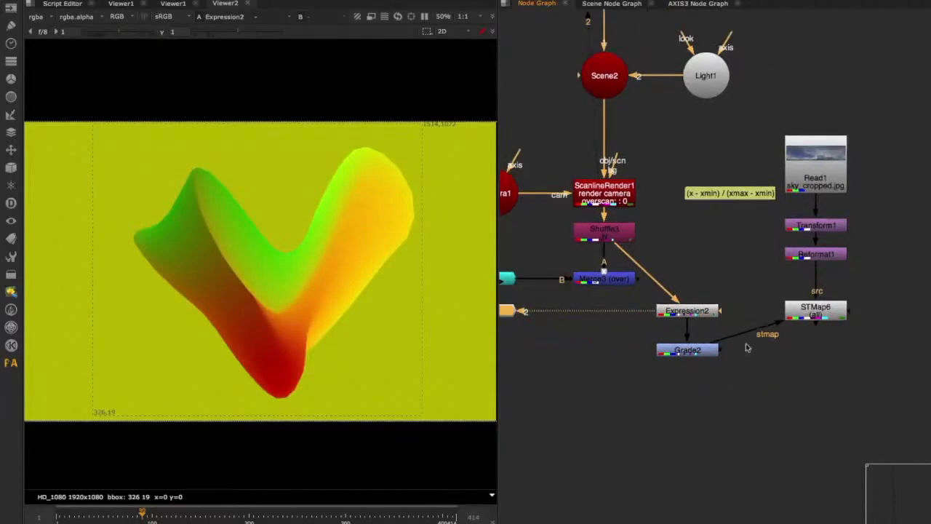
left_click_drag(852, 286, 639, 372)
left_click_drag(673, 311, 695, 351)
left_click(696, 351)
key("ctrl+c")
left_click(624, 372)
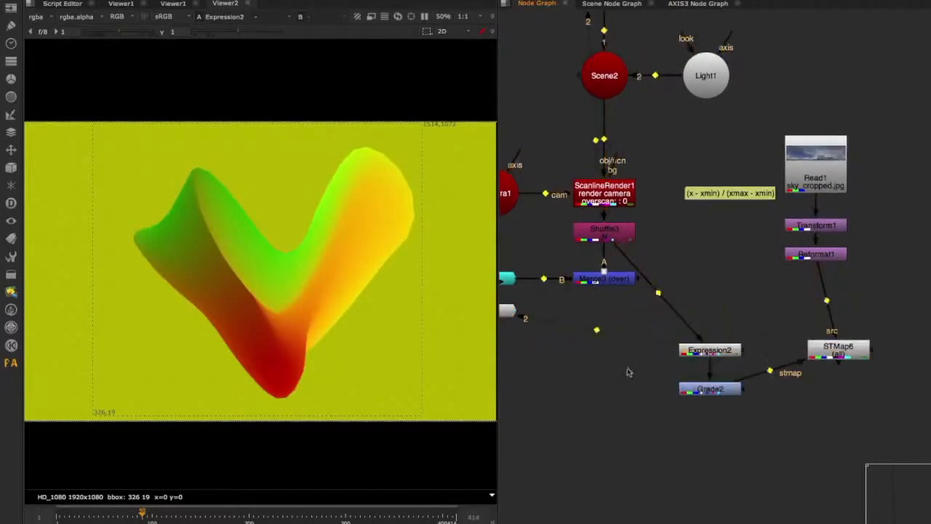
key("ctrl+v")
left_click_drag(623, 354, 620, 234)
With both Expression nodes' properties side by side, set the copy's red expression to (r+1)/2 and green to (g+1)/2.
double_click(697, 350)
left_click_drag(619, 177, 807, 177)
double_click(607, 372)
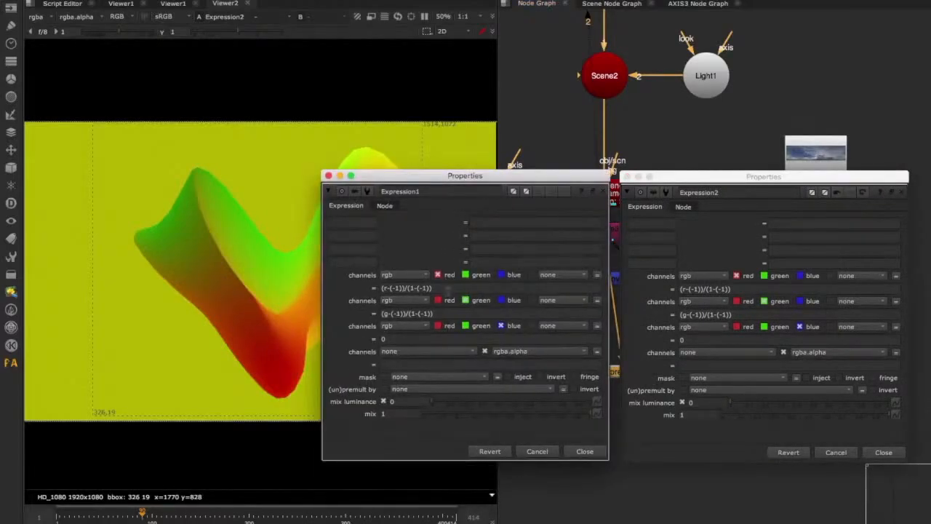
left_click(445, 289)
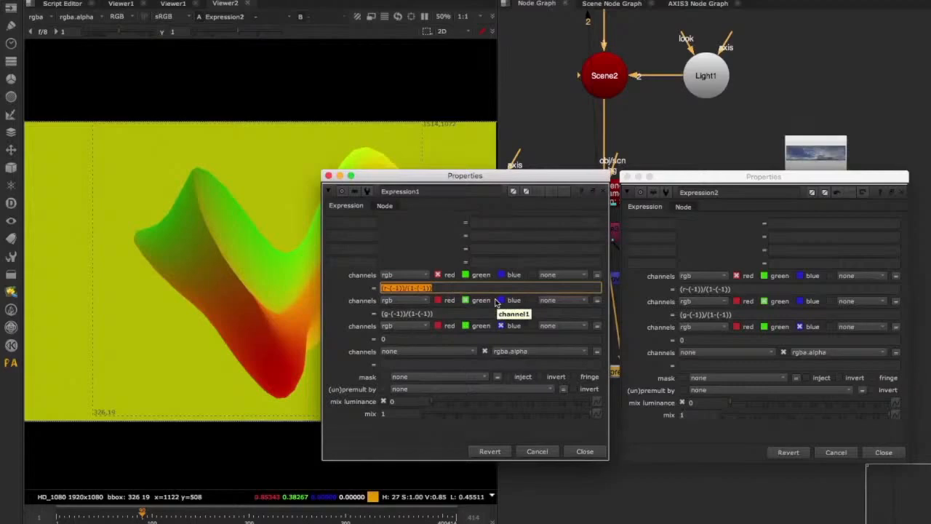
type("r+1)/2")
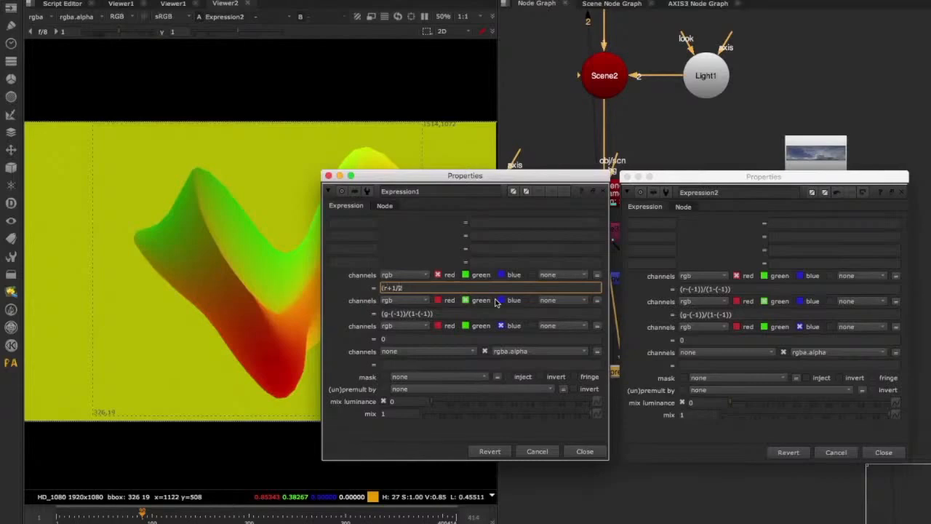
key("Tab")
key("ctrl+v")
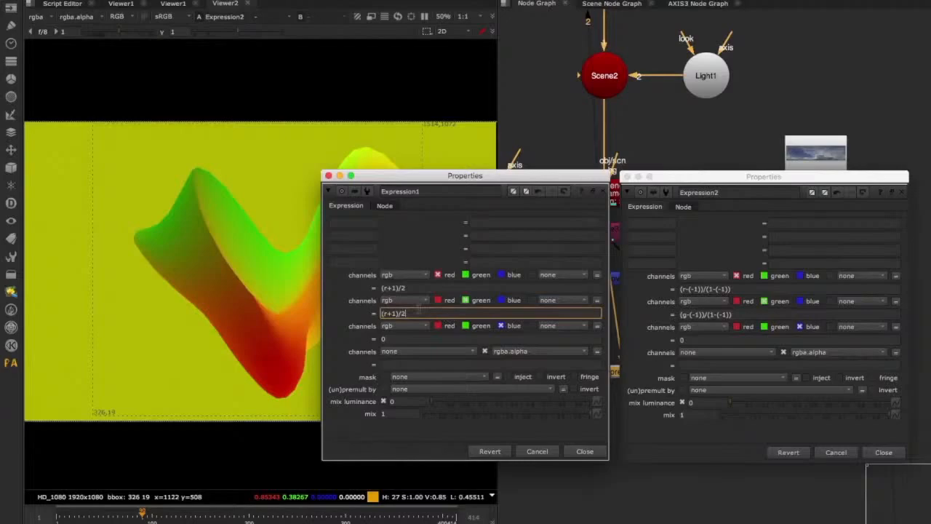
key("ctrl+shift+a")
left_click(593, 433)
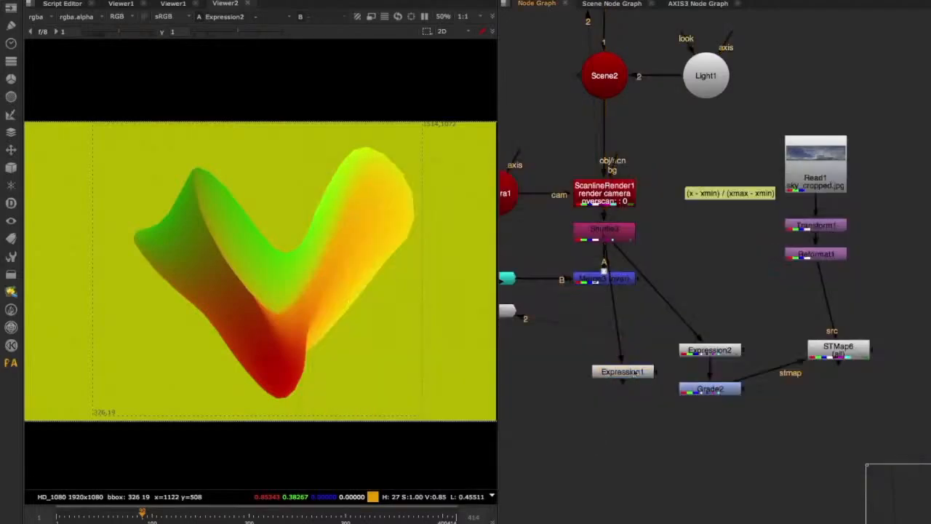
Check the simplified expressions in Expression1 and use it in place of Expression2 between Shuffle3 and Grade2.
double_click(633, 372)
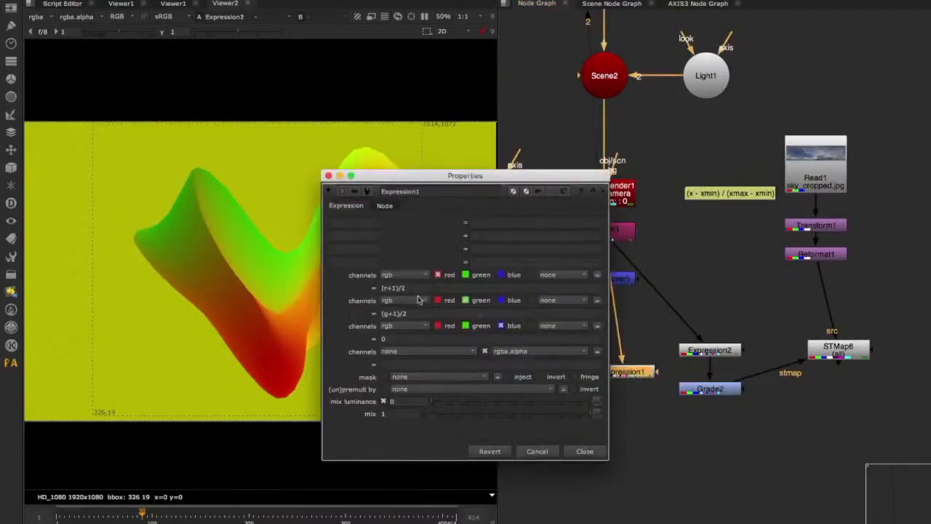
left_click(584, 452)
left_click_drag(623, 373, 754, 312)
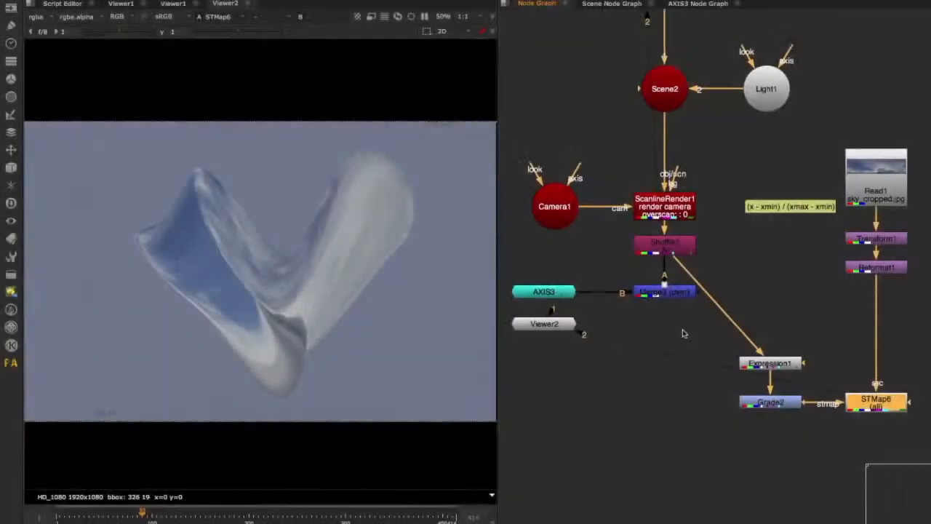
View the outputs of Merge3, ScanlineRender1 and Shuffle3 in turn to compare the render with its normals pass.
left_click(658, 291)
key("2")
left_click(660, 213)
key("2")
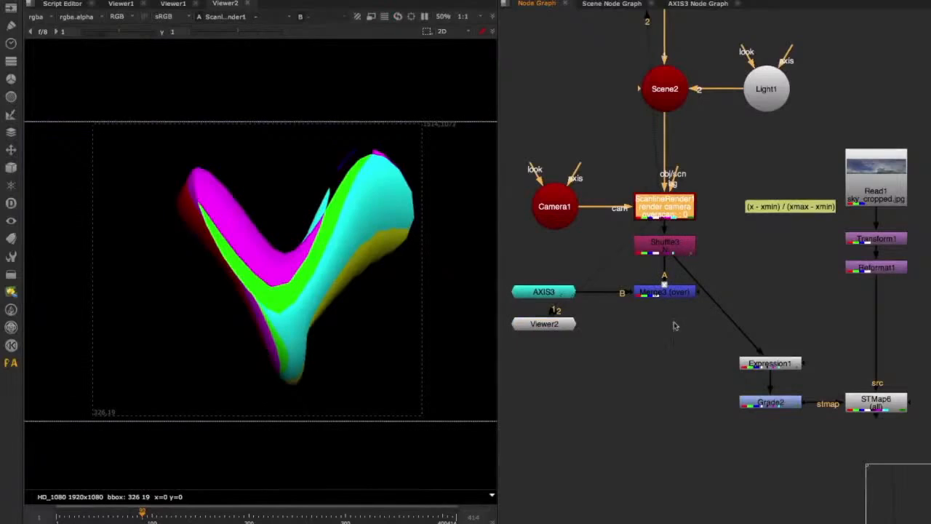
middle_click_drag(674, 326, 635, 324)
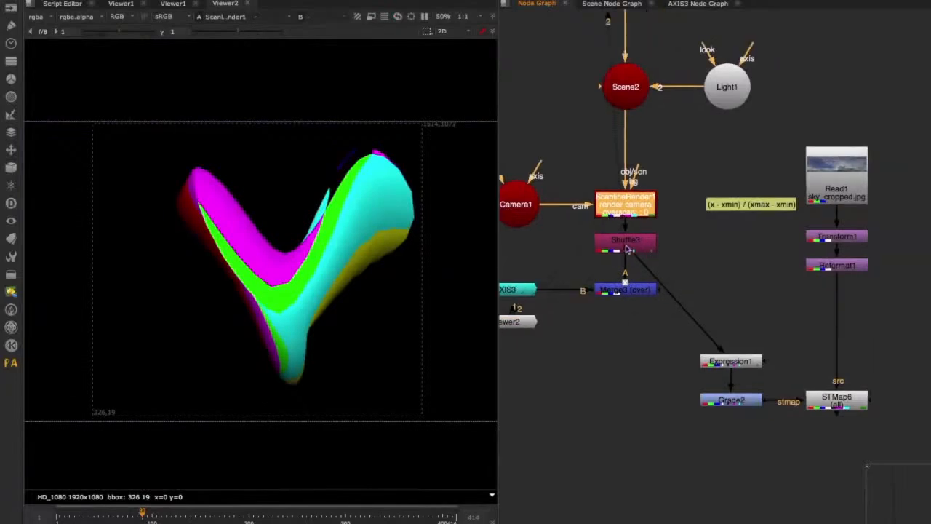
left_click(628, 249)
key("2")
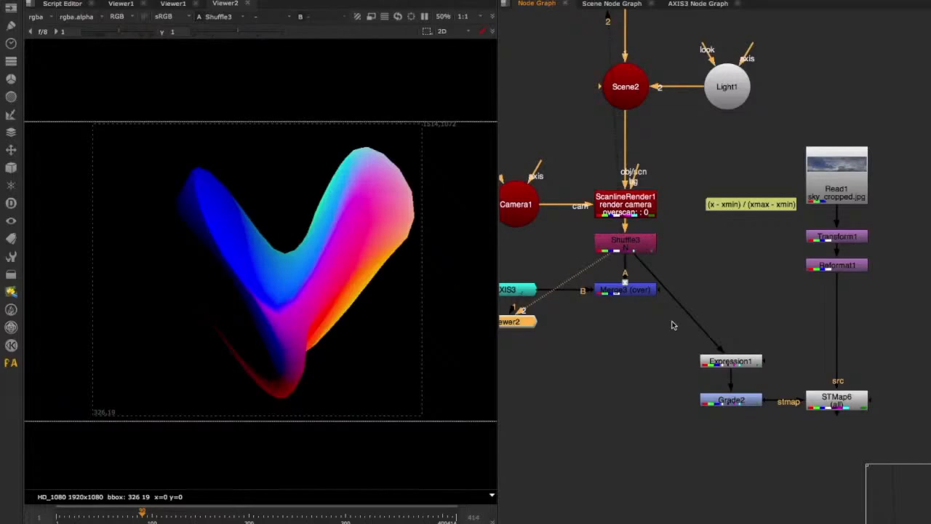
Move Merge3 and AXIS3 out of the way under Camera1 and place Shuffle3 further below ScanlineRender1.
middle_click_drag(614, 324, 738, 344)
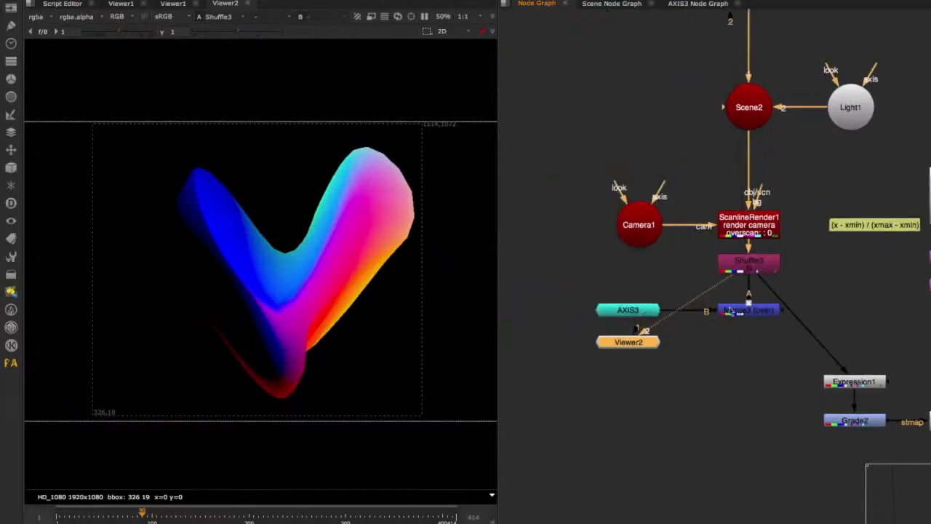
left_click_drag(732, 310, 612, 265)
left_click_drag(630, 310, 589, 302)
left_click_drag(739, 271, 741, 301)
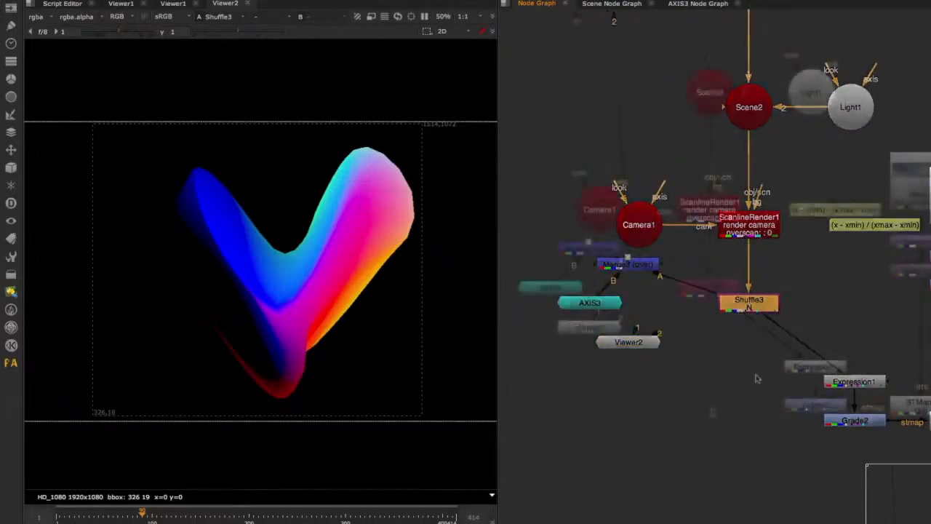
Add a Copy node below Shuffle3 with Shuffle3 as its A input and Reformat1 as its B input.
key("k")
middle_click_drag(750, 312, 748, 284)
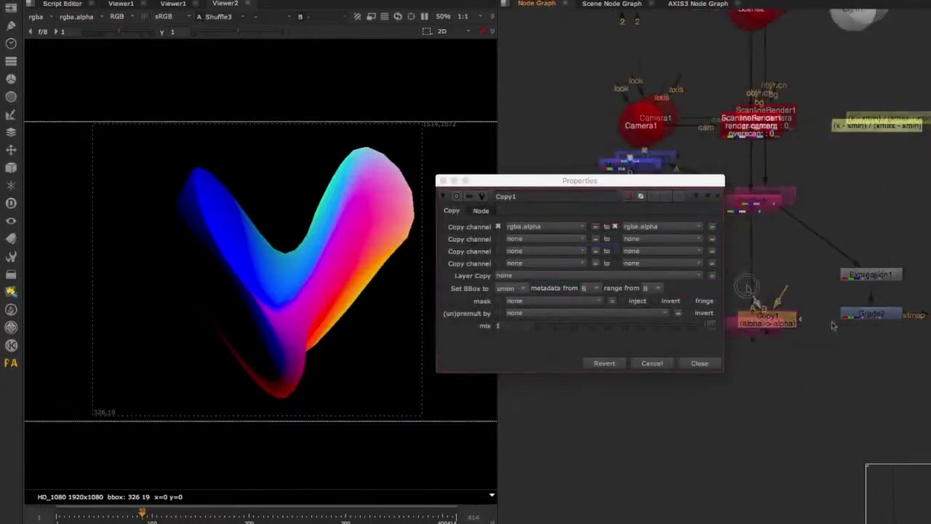
left_click_drag(748, 285, 765, 197)
scroll(798, 320, "down", 3)
left_click_drag(795, 310, 904, 240)
Set the Copy node to copy rgba.red to forward.u and rgba.green to forward.v.
left_click(541, 228)
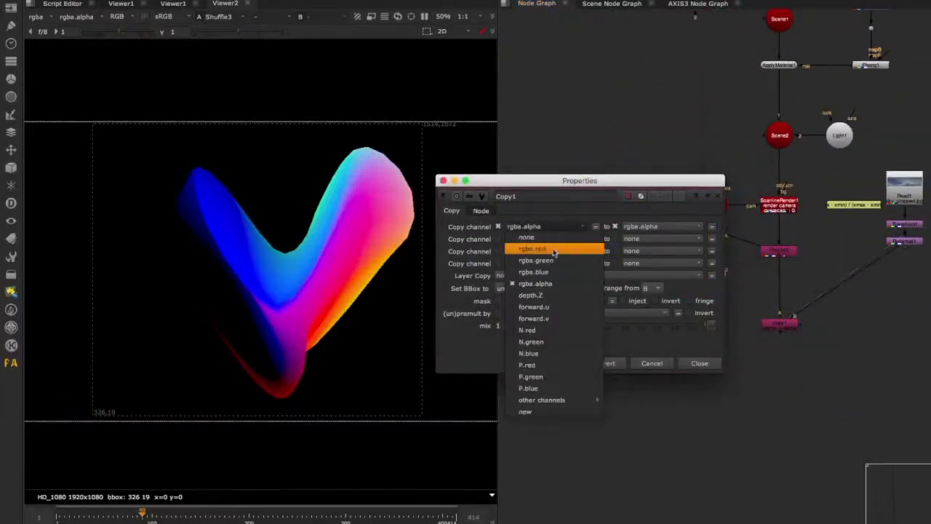
left_click(551, 251)
left_click(550, 238)
left_click(553, 272)
left_click(645, 228)
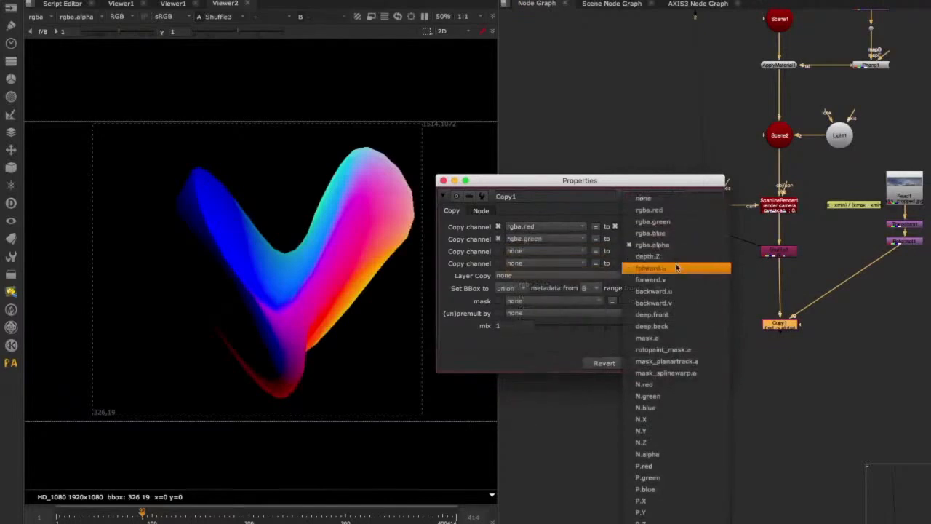
left_click(650, 268)
left_click(657, 238)
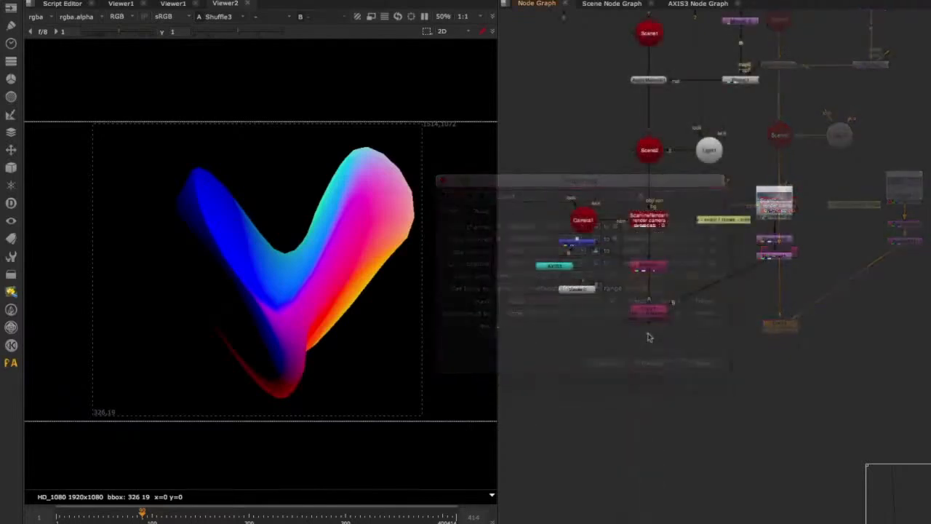
Add an IDistort node below the Copy node and connect its input to it.
key("Tab")
type("idist")
key("Return")
left_click_drag(653, 318, 650, 313)
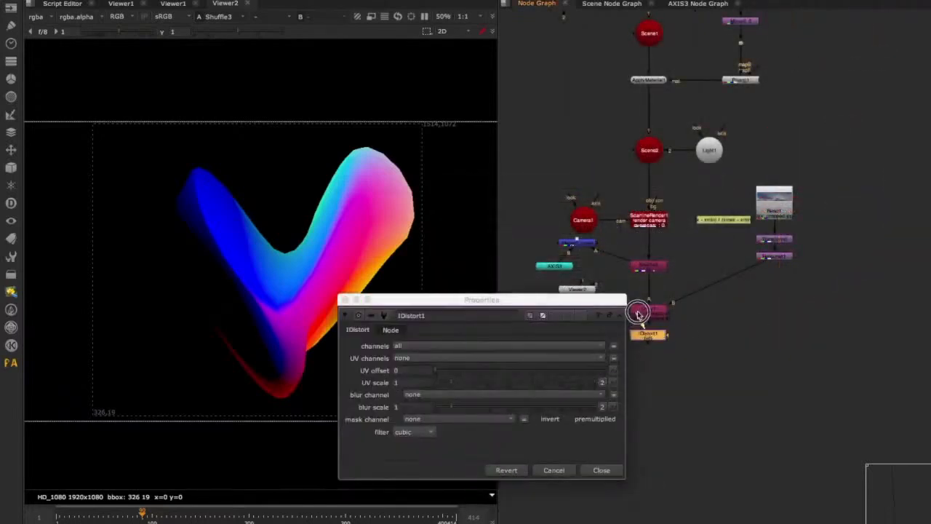
Set IDistort1's UV channels to forward and view its output.
left_click(432, 360)
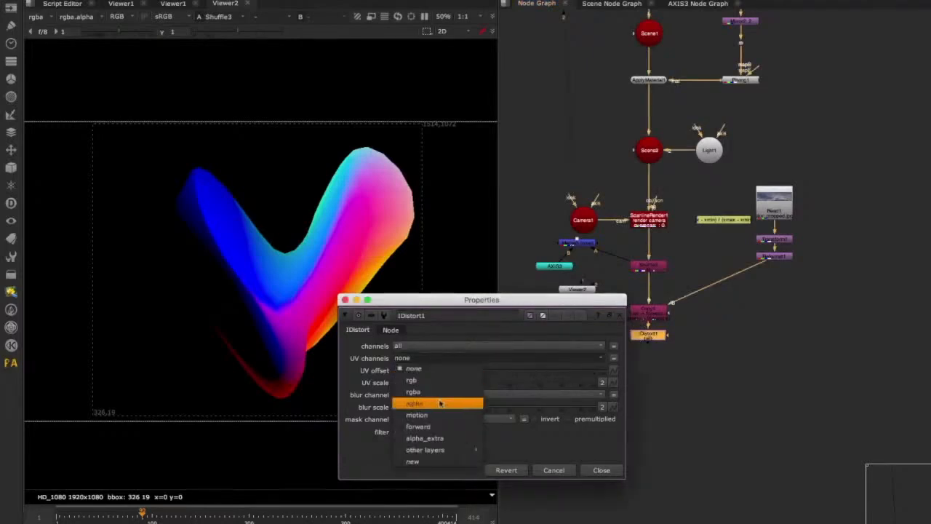
left_click(419, 426)
left_click(651, 339)
key("1")
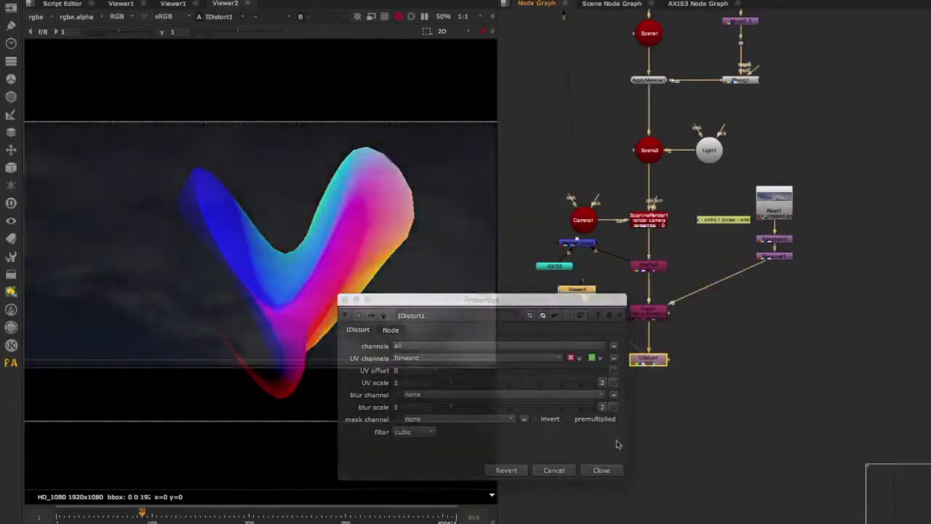
left_click_drag(564, 299, 680, 237)
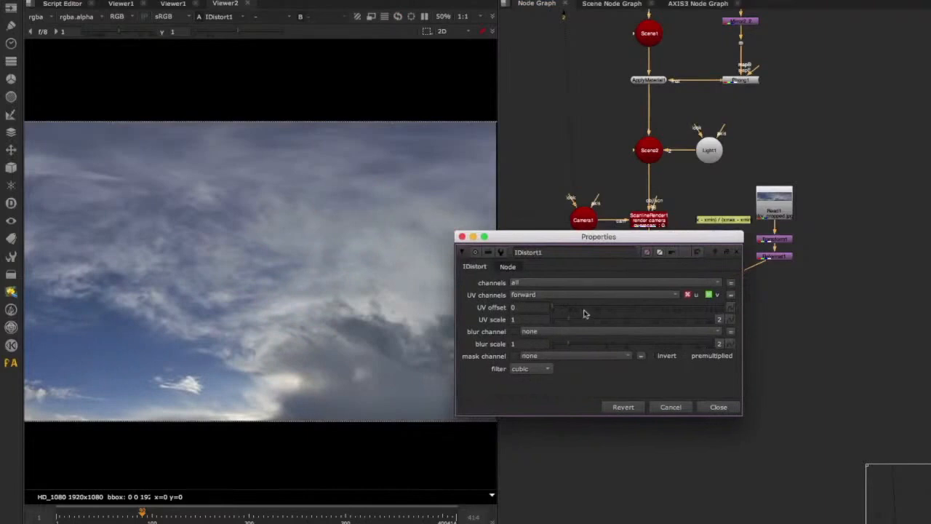
Raise IDistort1's UV scale to 100, increase it further in steps of 100, and close its properties.
left_click_drag(584, 314, 791, 321)
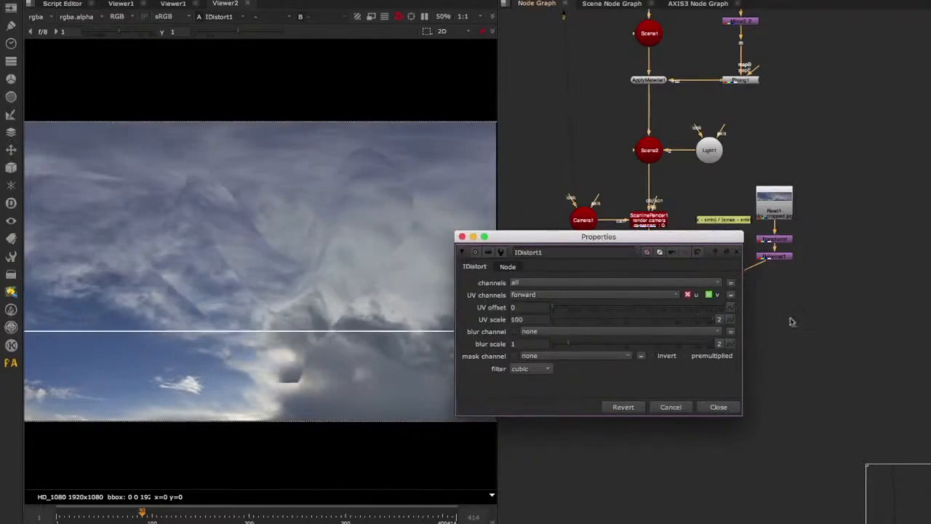
left_click(540, 319)
key("Up")
key("Up")
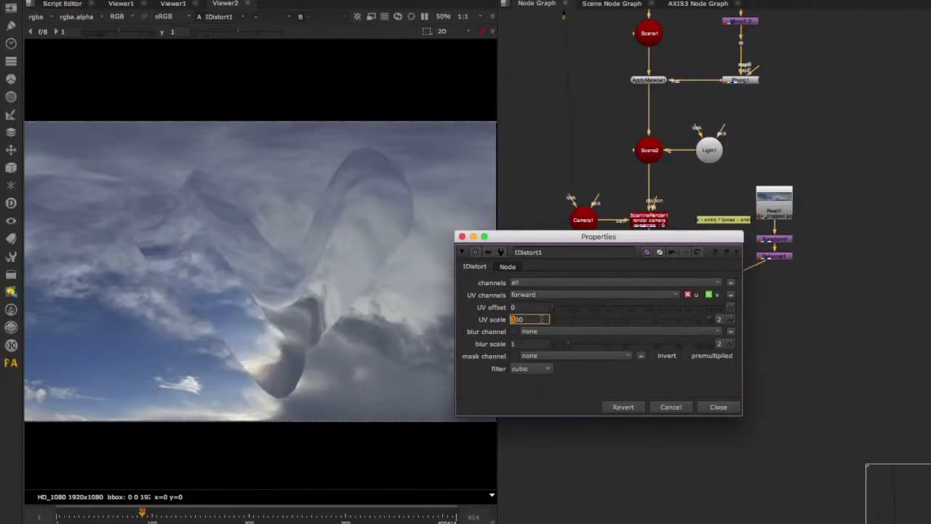
key("Up")
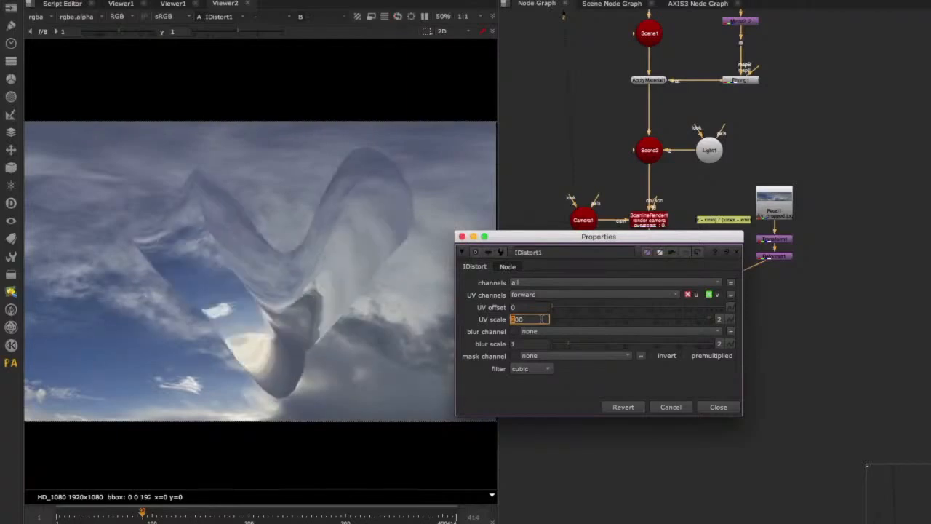
left_click(714, 406)
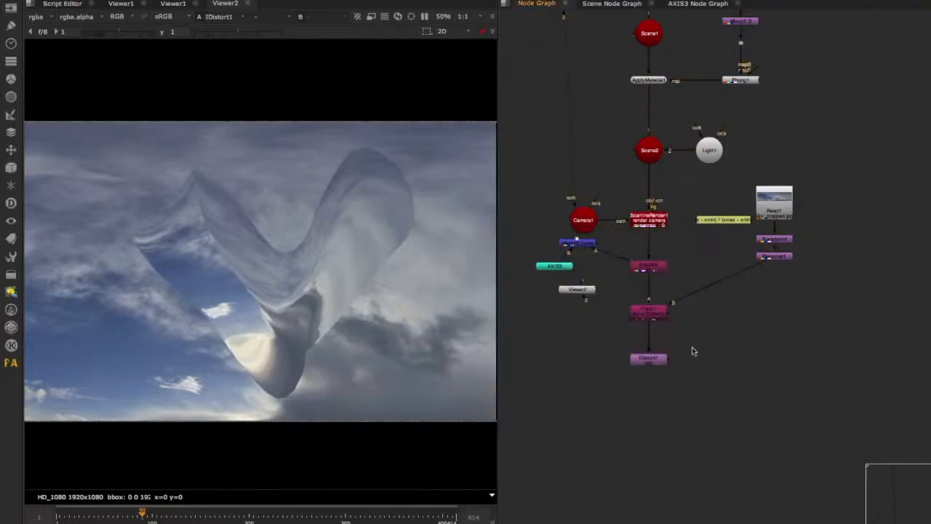
Try copying rgba.blue instead of rgba.green to forward.v in Copy1.
double_click(654, 313)
left_click(553, 240)
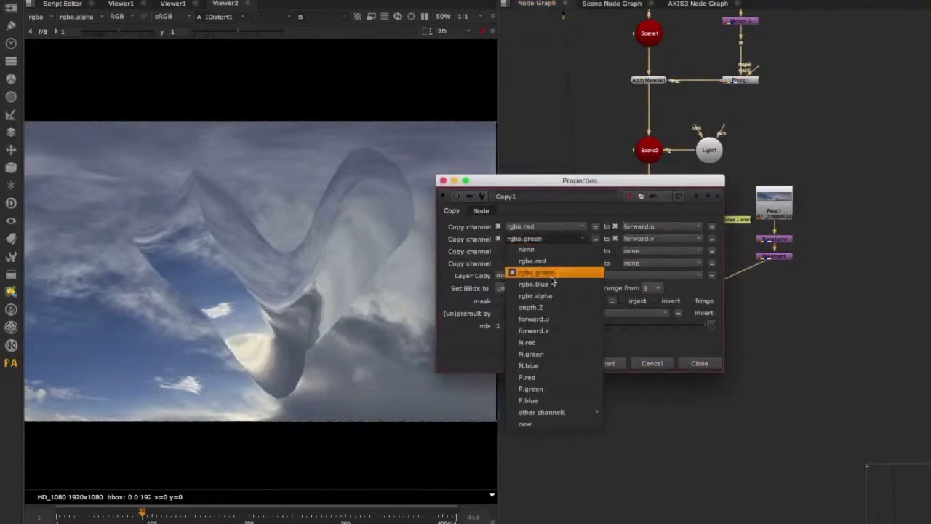
left_click(555, 285)
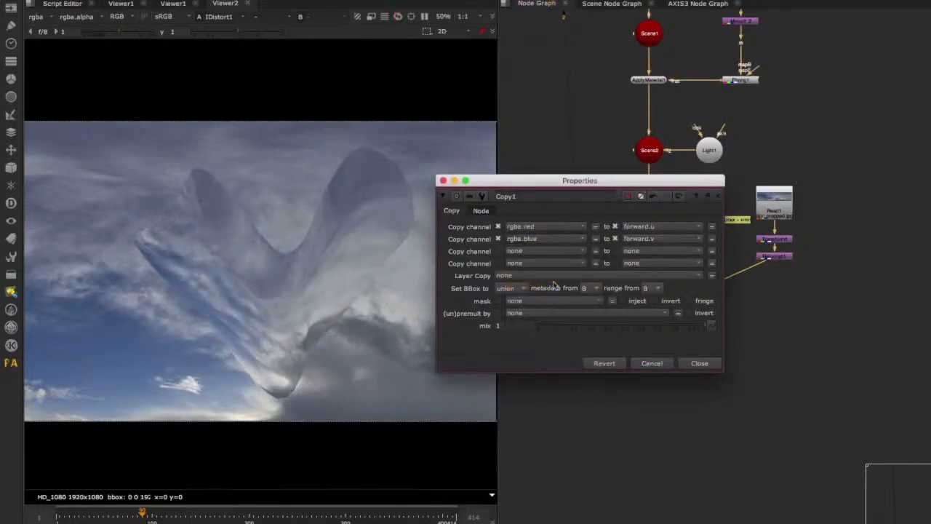
left_click(657, 364)
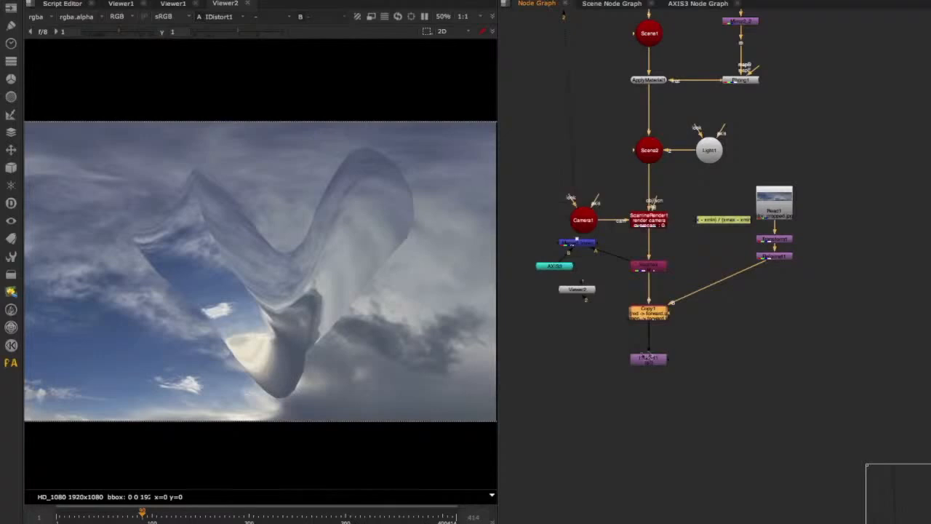
Add a second Copy node below IDistort1, bringing ScanlineRender1's alpha into its A input through Dots.
left_click(604, 375)
key("k")
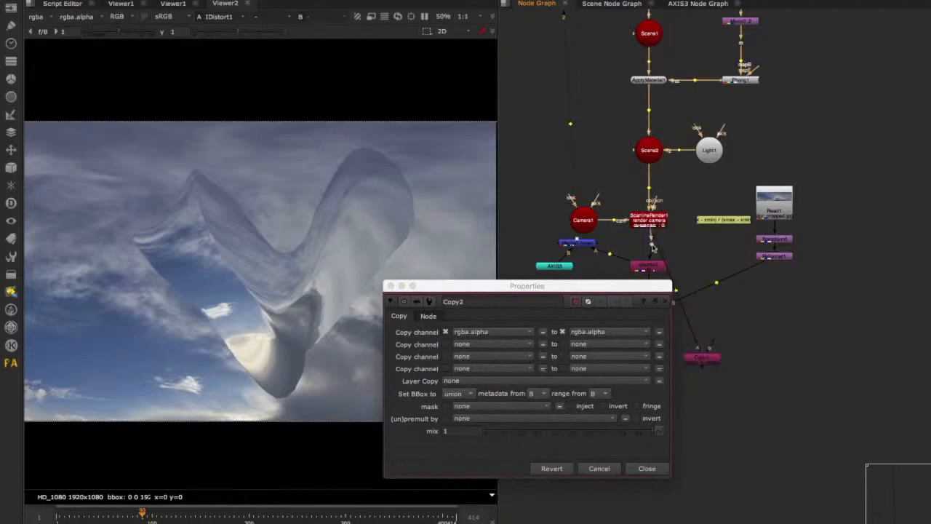
left_click_drag(652, 220, 654, 245)
left_click_drag(655, 219, 652, 221)
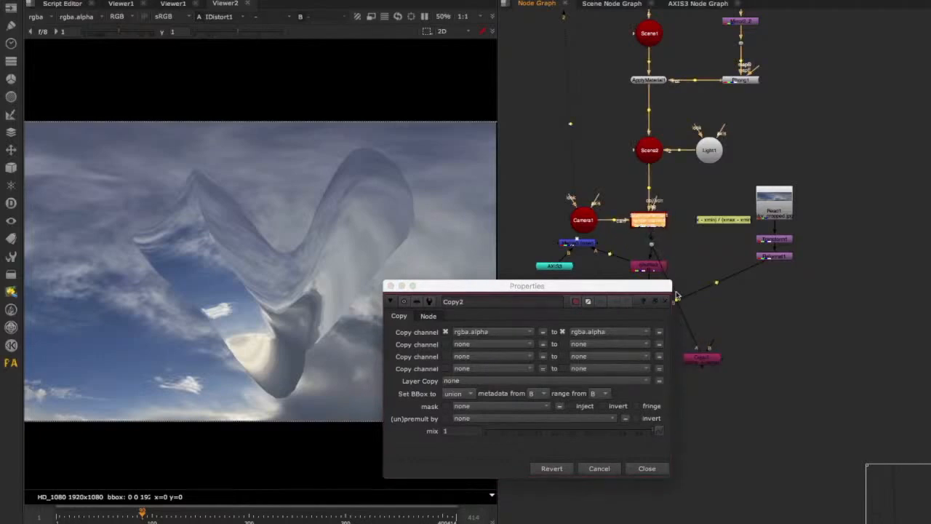
left_click_drag(676, 295, 698, 245)
left_click(647, 468)
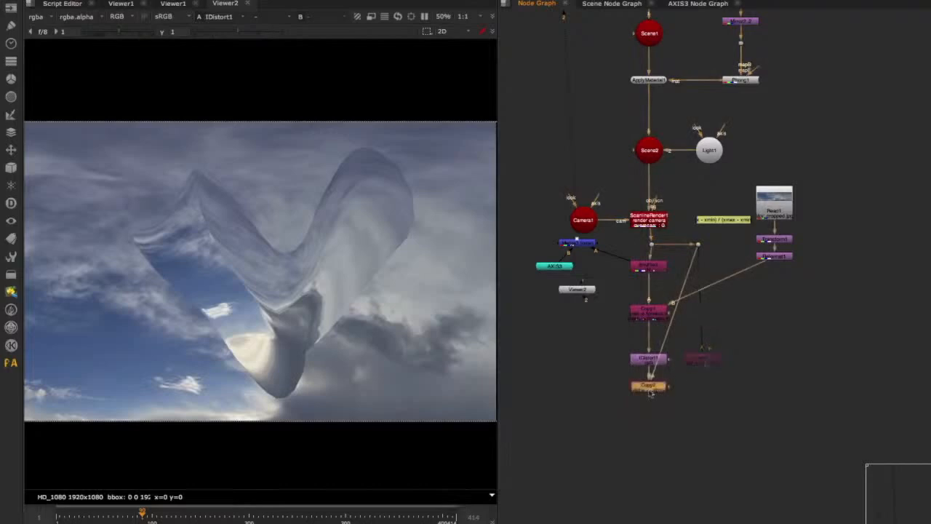
Add a Premult node below Copy2 with its default rgba.alpha multiplication.
key("Tab")
type("prem")
key("Return")
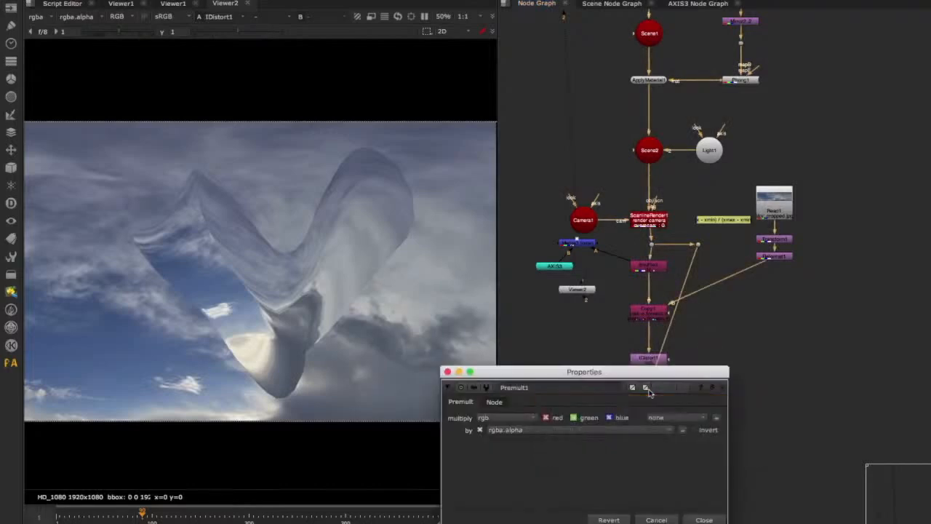
left_click(711, 520)
Add a Merge (over) node with Premult1 as its A input and Reformat1 as its B input.
left_click_drag(618, 395, 718, 426)
key("m")
key("super+z")
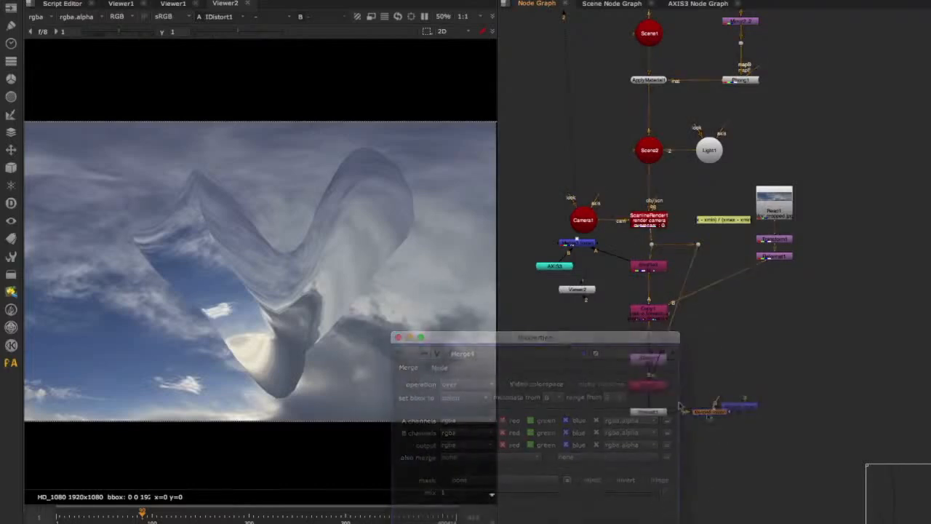
key("1")
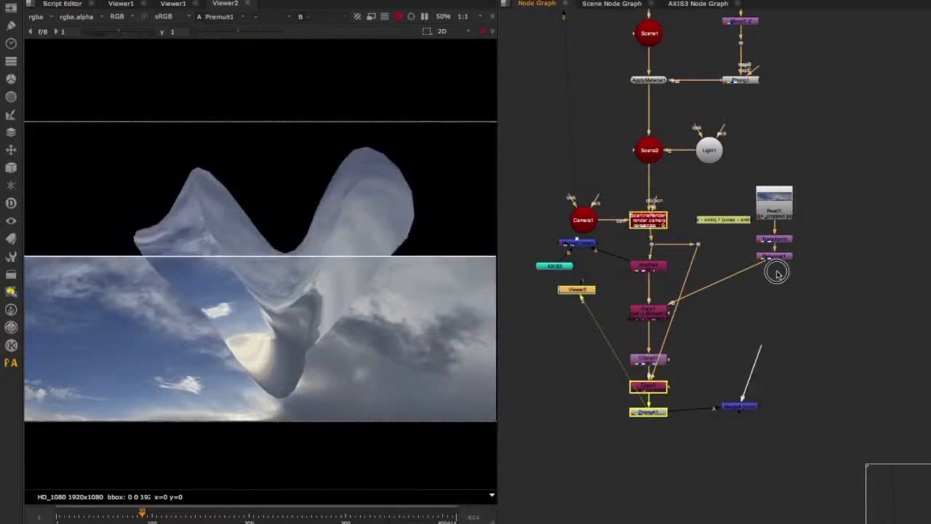
left_click_drag(777, 273, 777, 253)
Add a Dot on the alpha pipe to route it around Copy1 and IDistort1 into Copy2's A input.
scroll(696, 345, "up", 5)
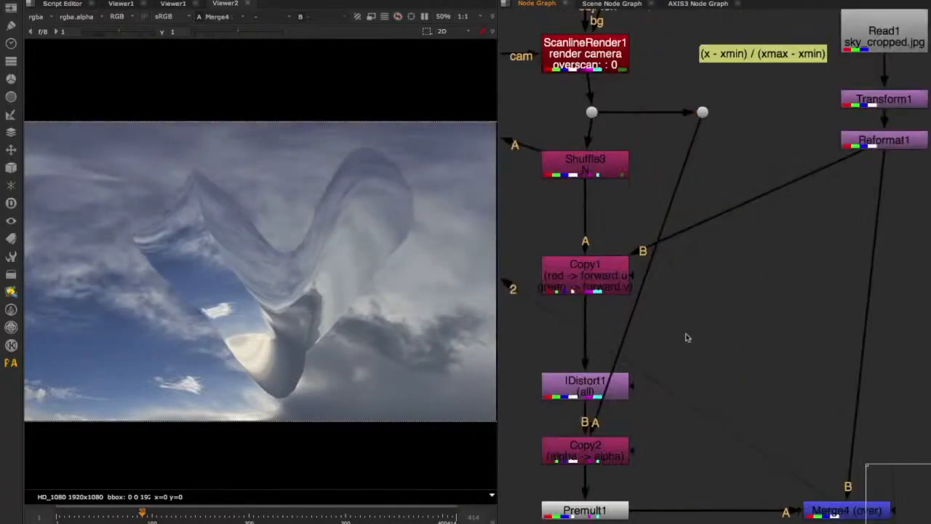
left_click_drag(646, 278, 722, 416, "super")
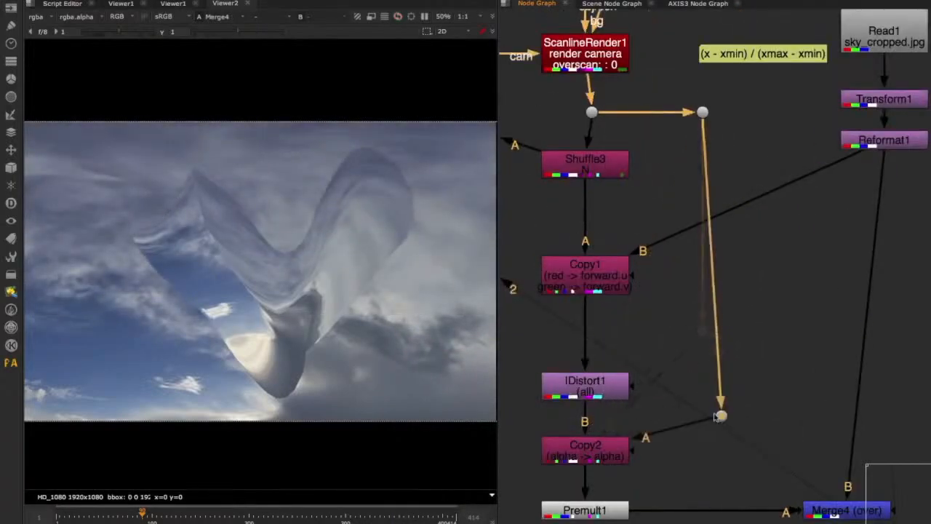
middle_click_drag(639, 325, 755, 340)
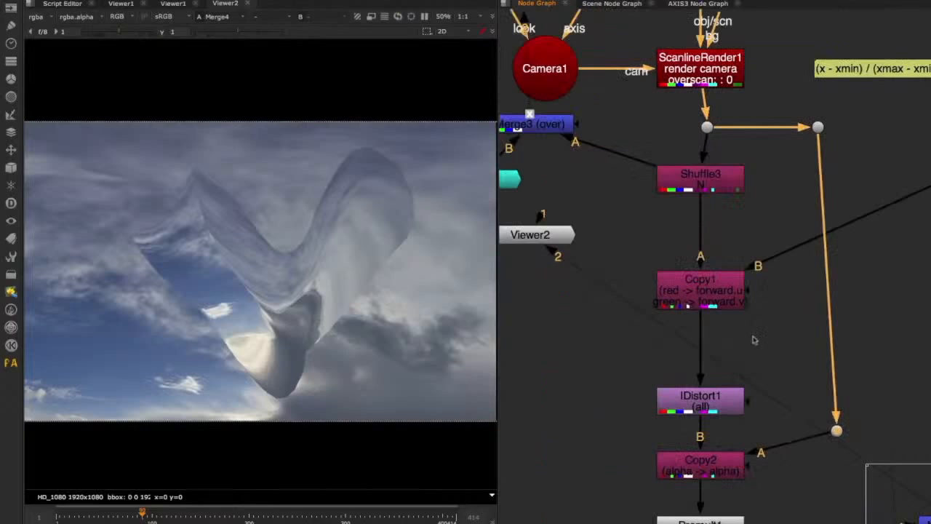
Insert a Grade node between Shuffle3 and Copy1, and compare Shuffle3 with the Grade output in the viewer.
key("g")
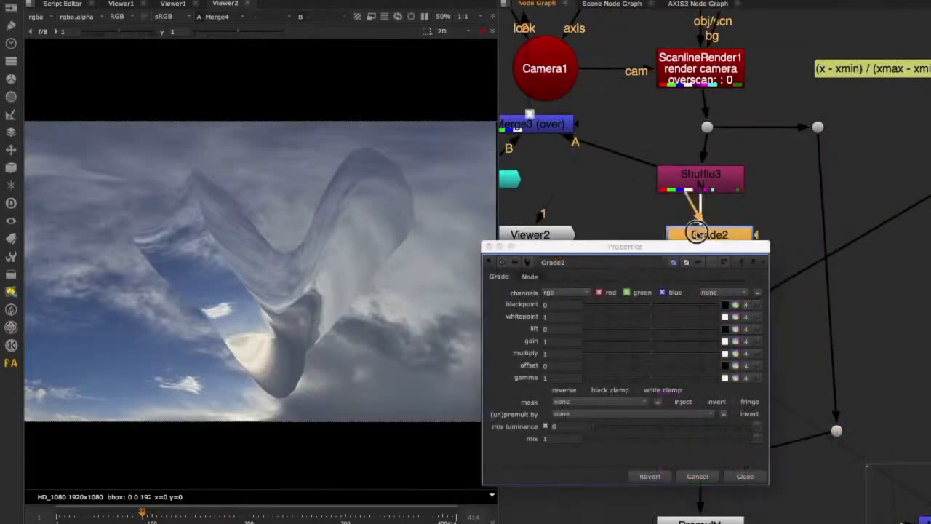
left_click_drag(697, 232, 684, 233)
left_click(709, 183, "shift+super")
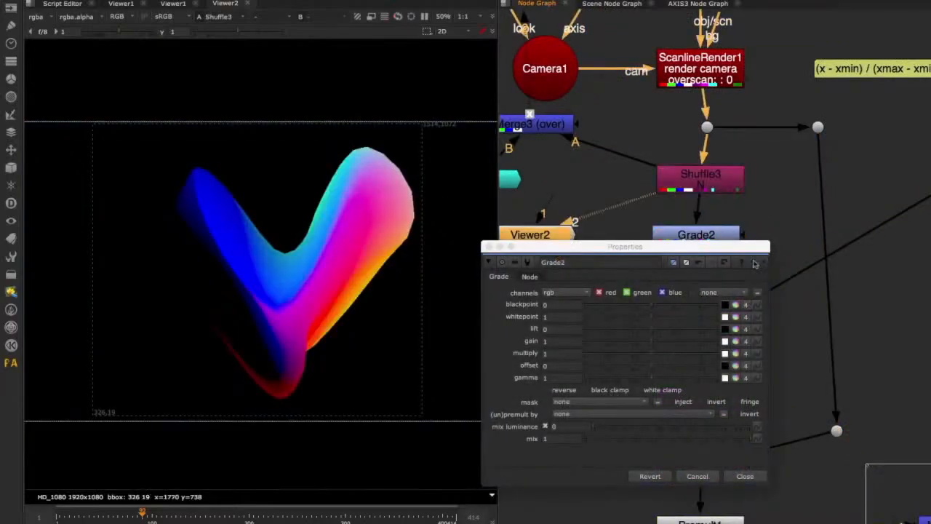
key("2")
mouse_move(666, 310)
left_mouse_down()
mouse_move(677, 308)
mouse_move(637, 305)
mouse_move(676, 305)
mouse_move(647, 305)
mouse_move(658, 304)
left_mouse_up()
left_click_drag(698, 251, 699, 206)
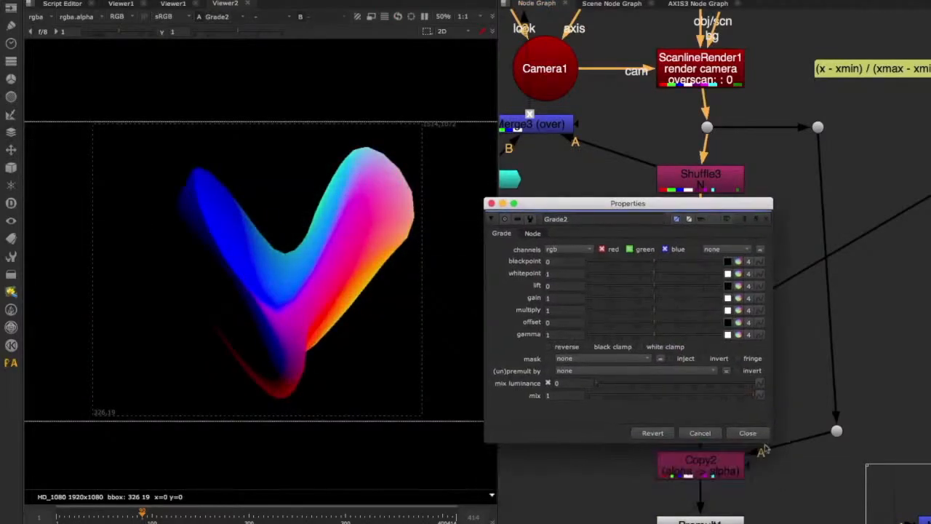
left_click(748, 433)
While viewing Merge4, set Grade2's blackpoint to -0.17 and whitepoint to 0.44, and vary its gain.
scroll(655, 333, "down", 3)
scroll(655, 333, "up", 2)
left_click_drag(671, 328, 793, 412)
key("1")
double_click(582, 207)
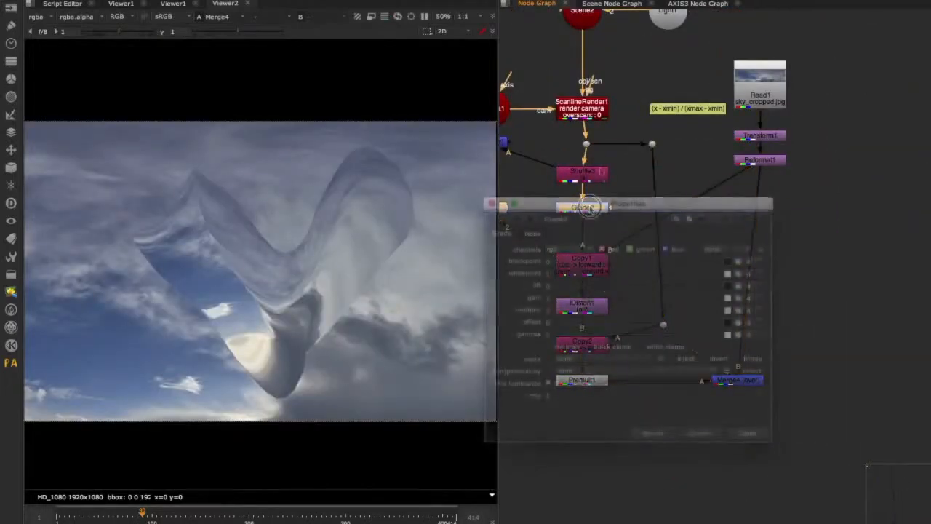
left_click_drag(624, 201, 716, 131)
left_click(767, 190)
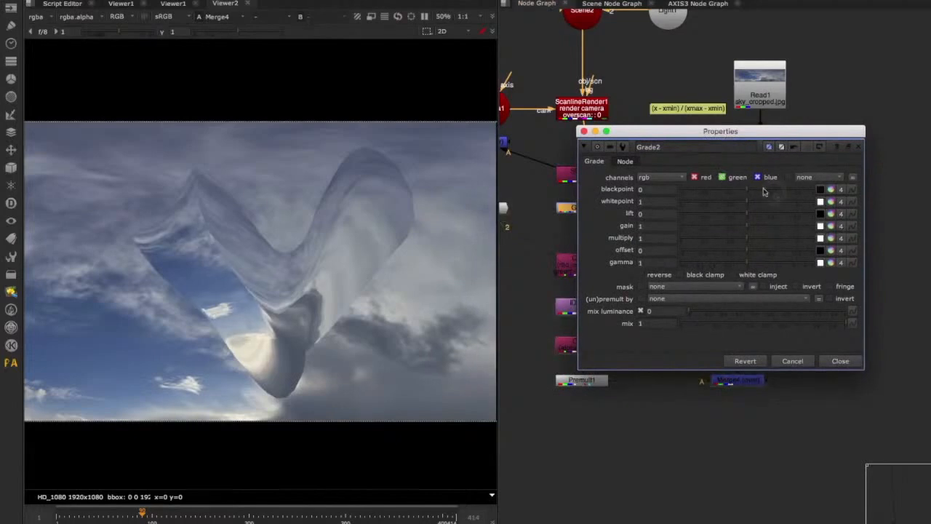
left_click_drag(786, 195, 725, 206)
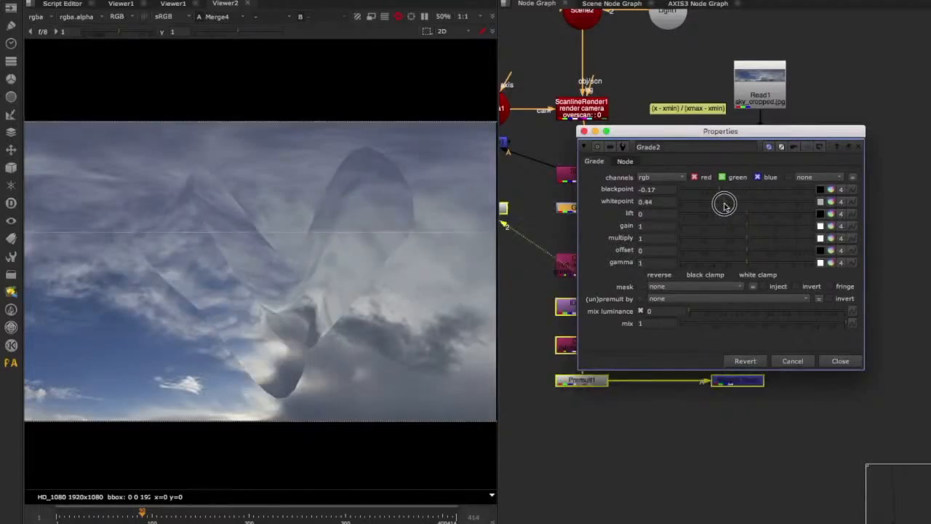
left_click(763, 231)
left_click_drag(763, 231, 713, 228)
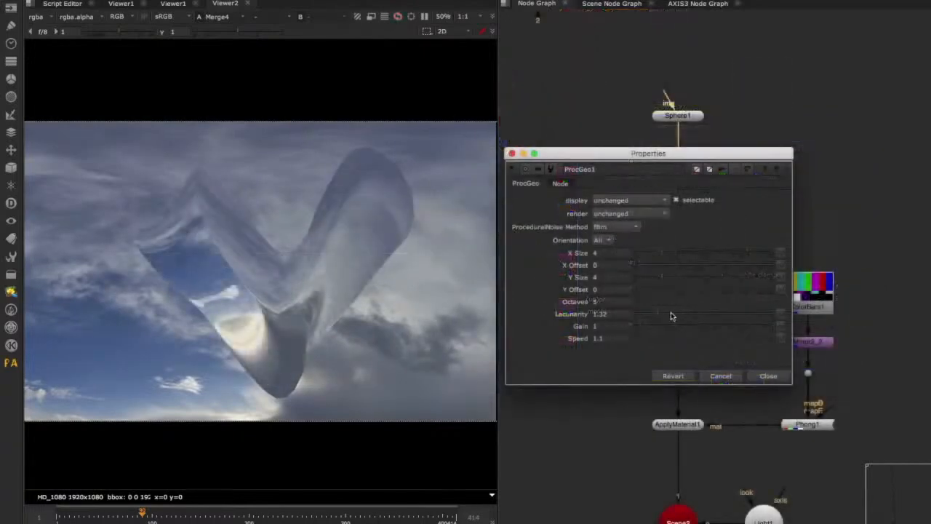
Set ProcGeo1's lacunarity to 1.53 to change the sphere's deformation.
left_click(671, 314)
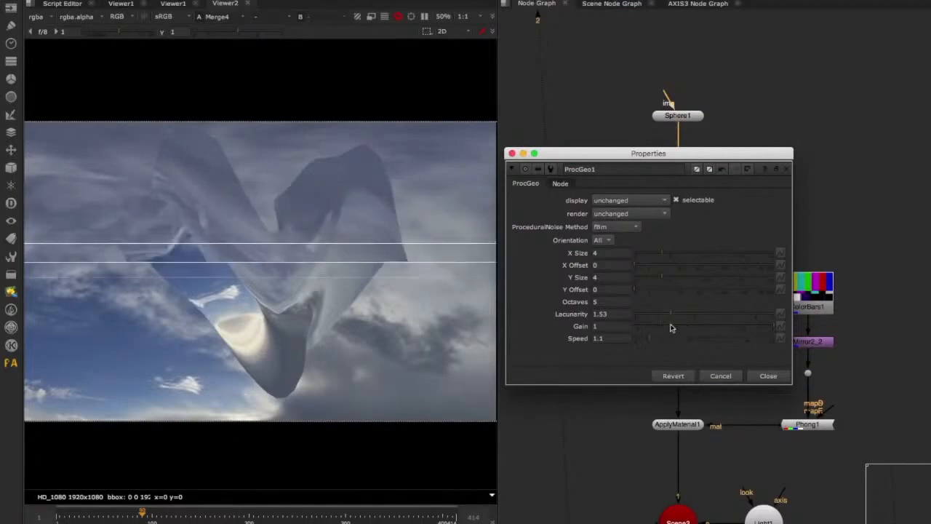
left_click(765, 377)
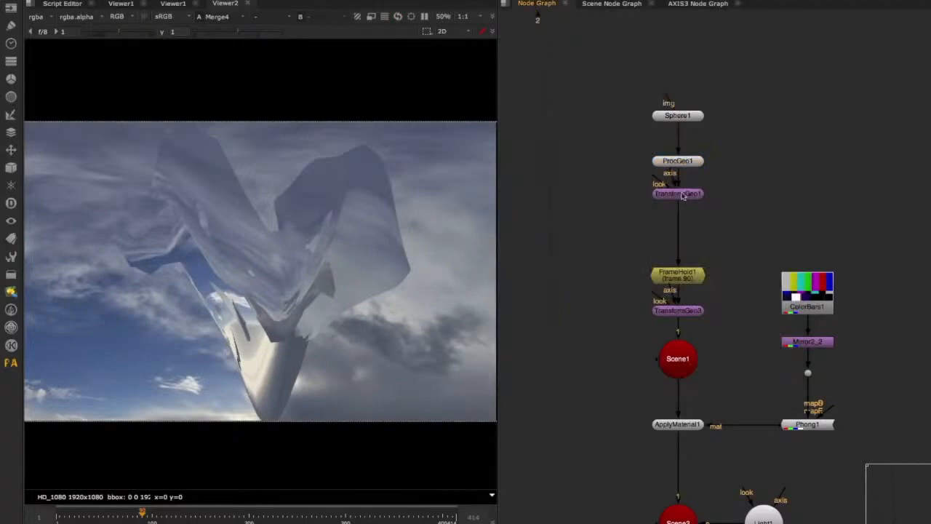
In TransformGeo3, move the geometry to about 0.97 in X and set its Y rotation to 90.
double_click(677, 313)
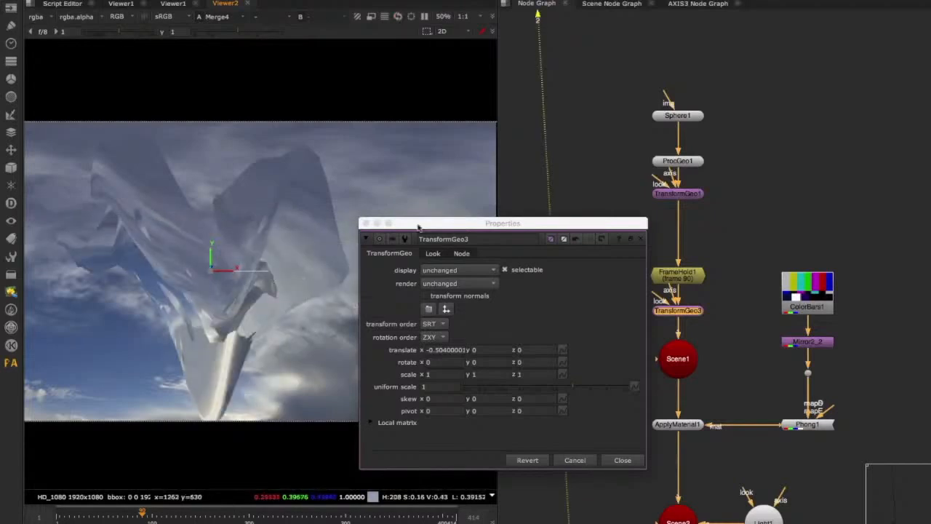
left_click_drag(415, 225, 737, 231)
left_click_drag(243, 275, 412, 273)
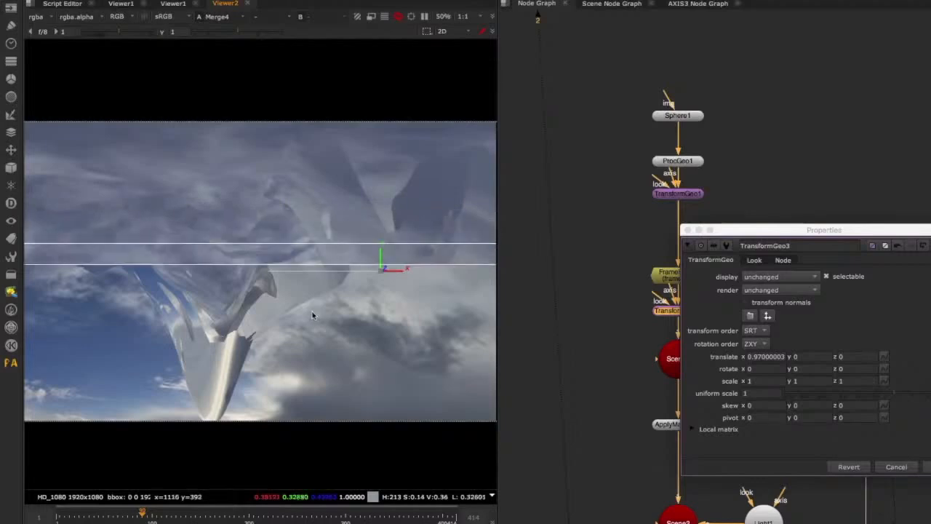
left_click(801, 369)
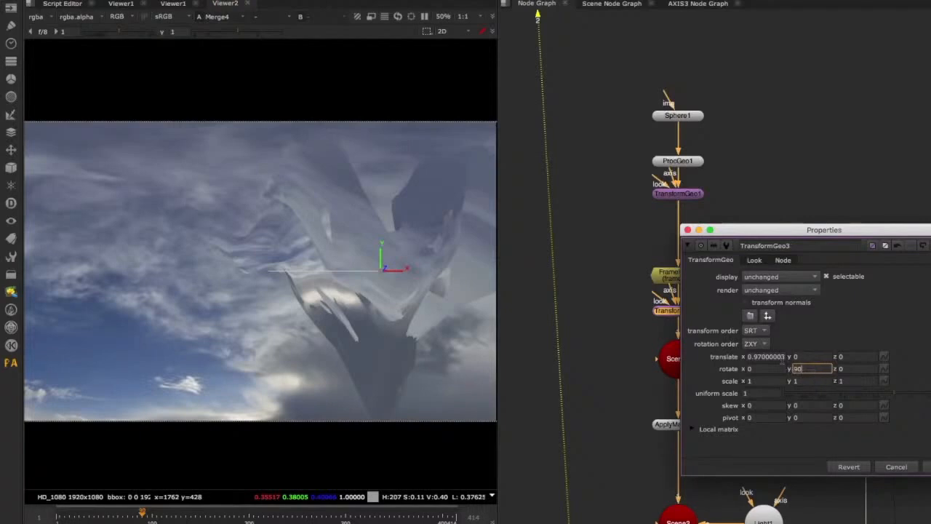
type("90")
key("Return")
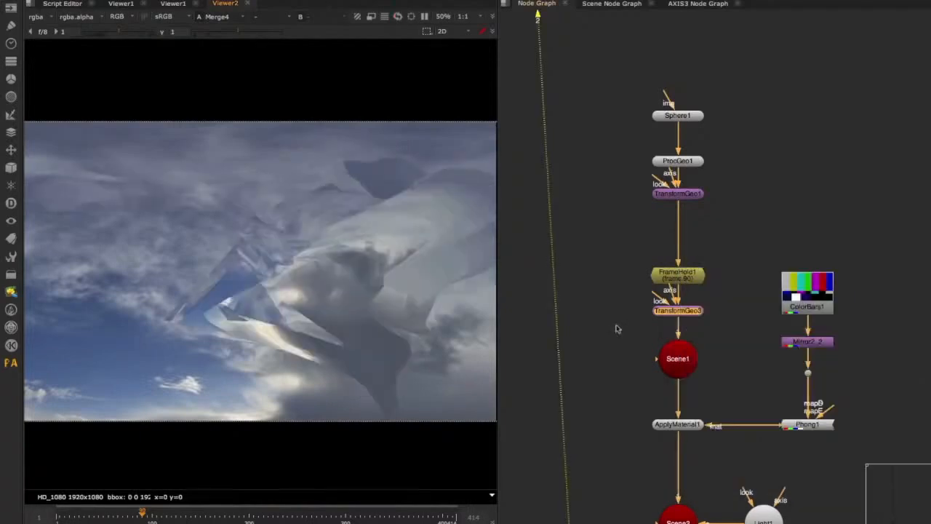
Align the Dots of the alpha pipe so it runs straight from below ScanlineRender1 to Copy2.
scroll(617, 327, "down", 4)
middle_click_drag(623, 354, 611, 125)
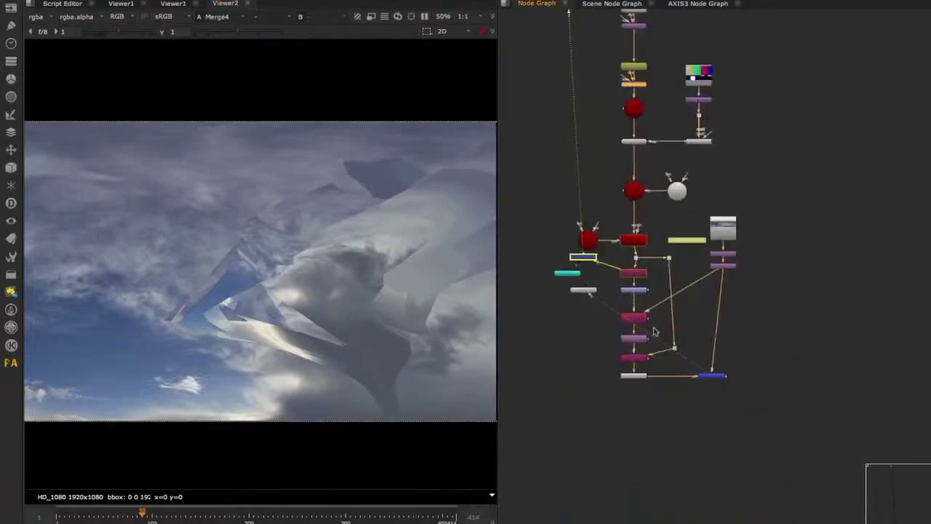
scroll(657, 350, "up", 5)
left_click_drag(701, 338, 687, 360)
middle_click_drag(652, 184, 688, 247)
left_click_drag(646, 187, 642, 187)
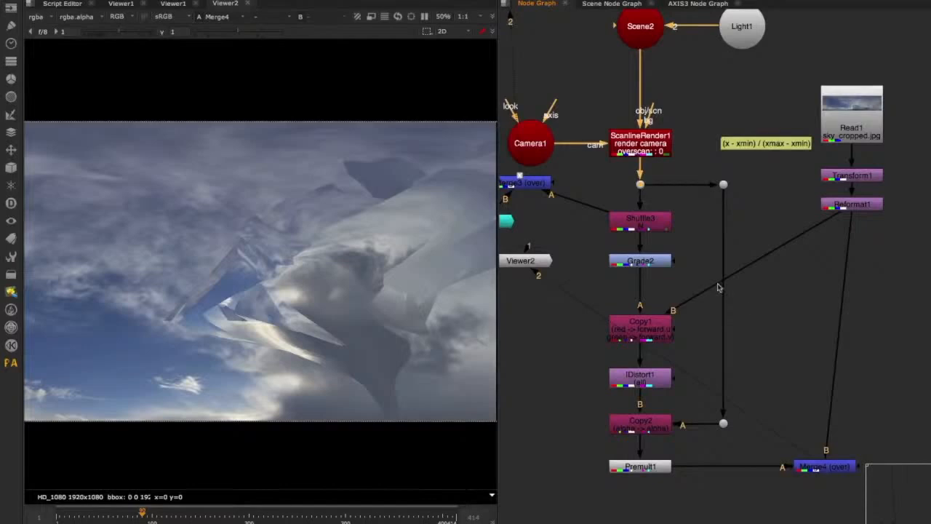
left_click(657, 223)
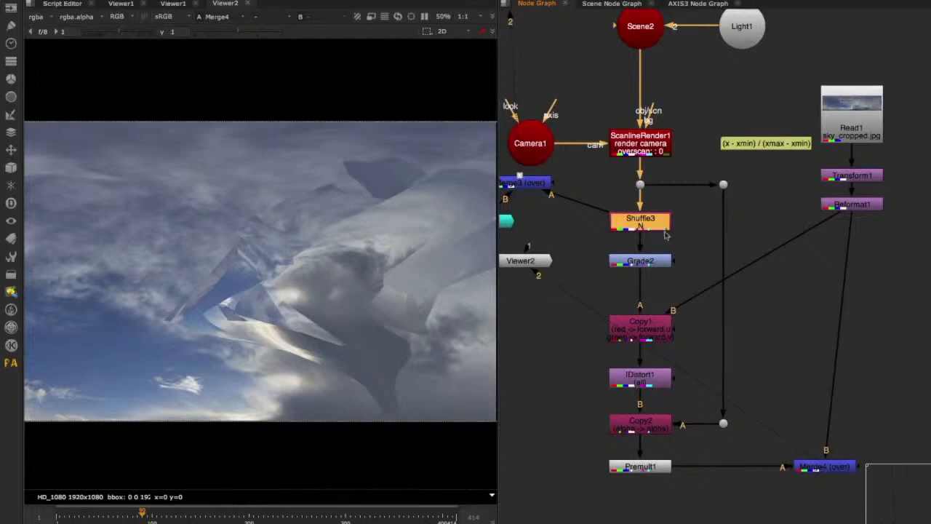
left_click(679, 238)
middle_click_drag(673, 188, 667, 210)
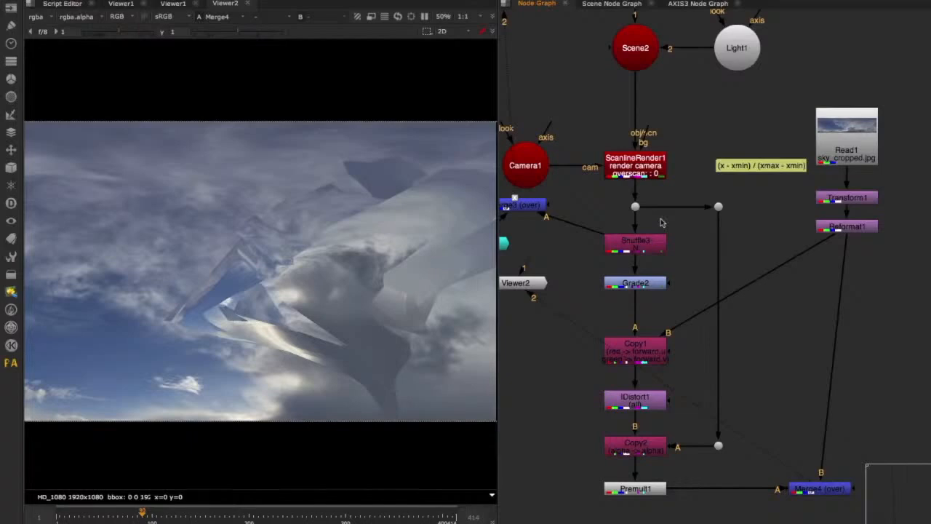
Move Merge4 so it lines up directly below Reformat1.
middle_click_drag(828, 419, 796, 367)
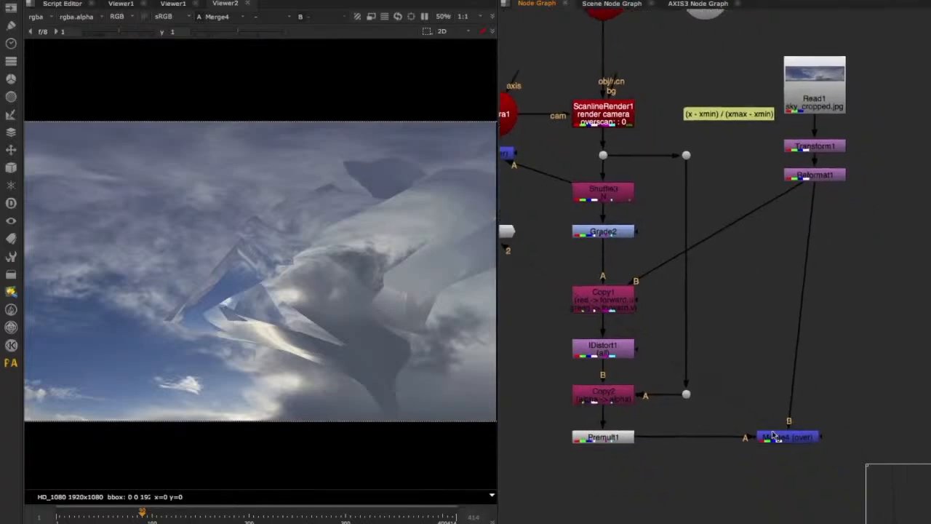
left_click_drag(773, 435, 801, 438)
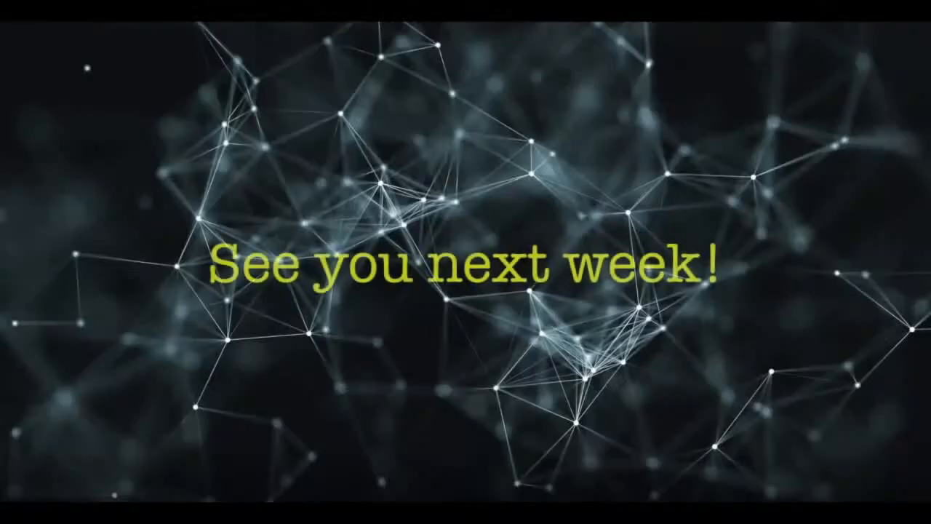